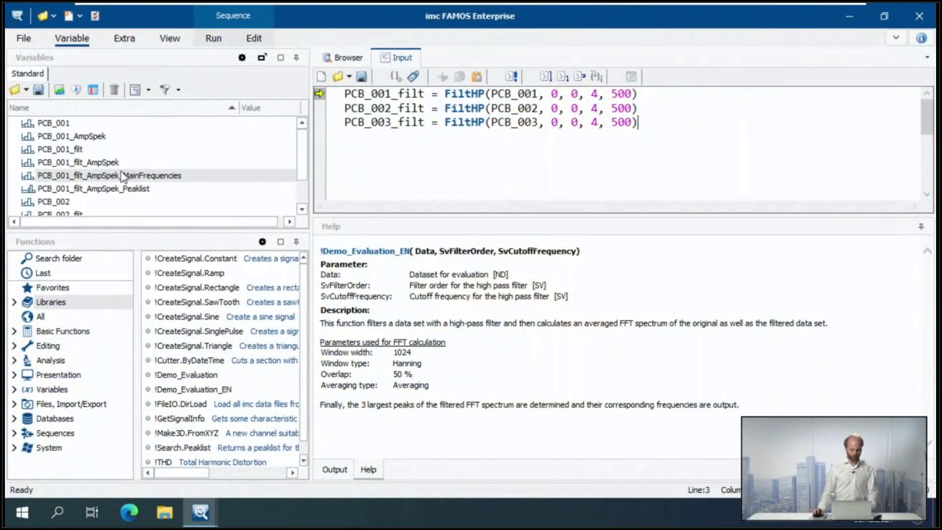
- Delete all existing variables, and enlarge the variable list and the sequence editor area downward
left_click(108, 164)
key("ctrl+a")
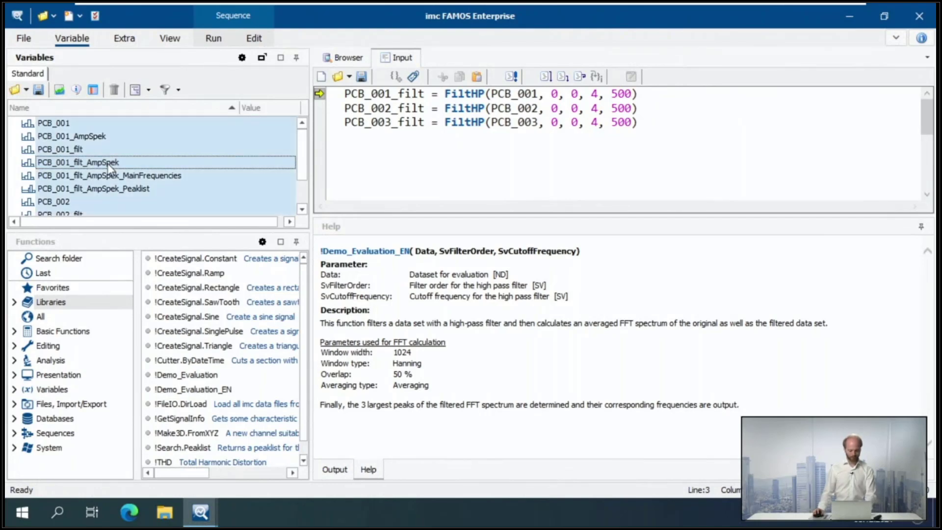
left_click(115, 90)
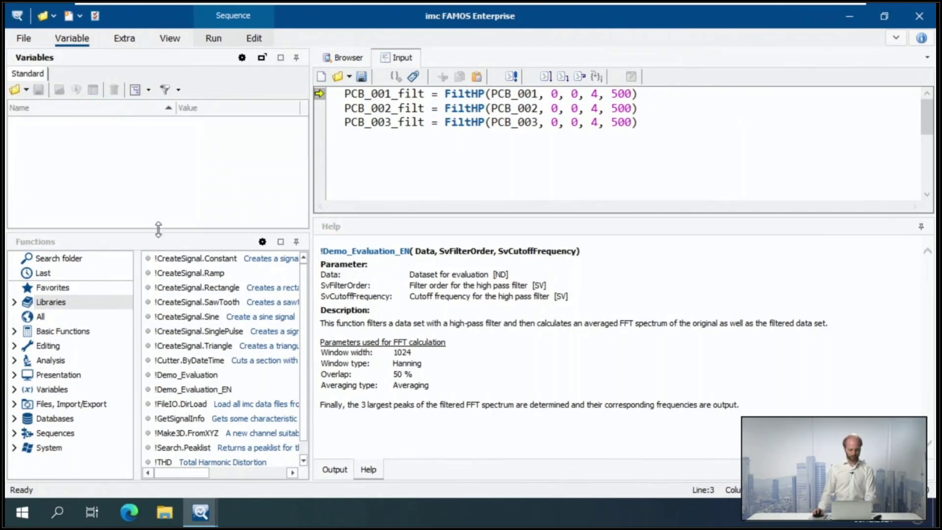
left_click_drag(158, 235, 165, 363)
left_click_drag(543, 216, 535, 362)
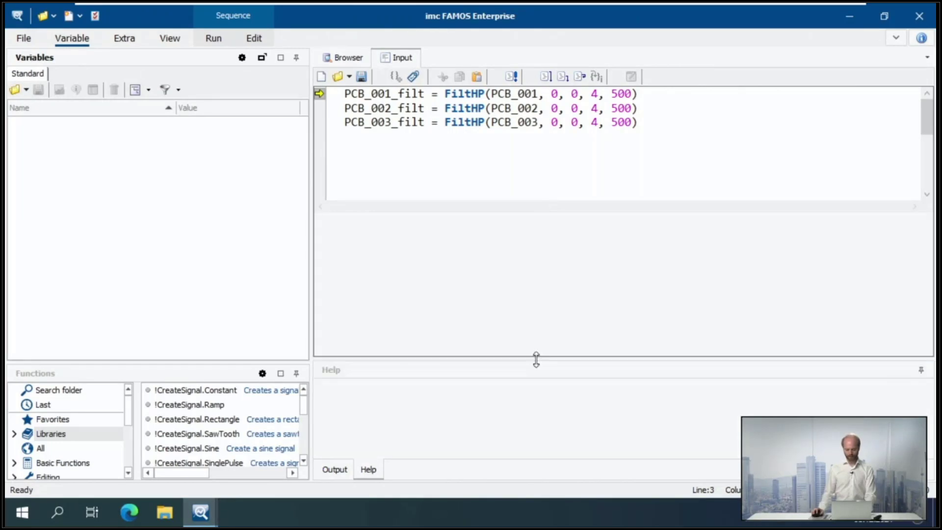
- Examine the data files inside the first few Trigger_00 measurement folders of the Measurement series data source
left_click(346, 58)
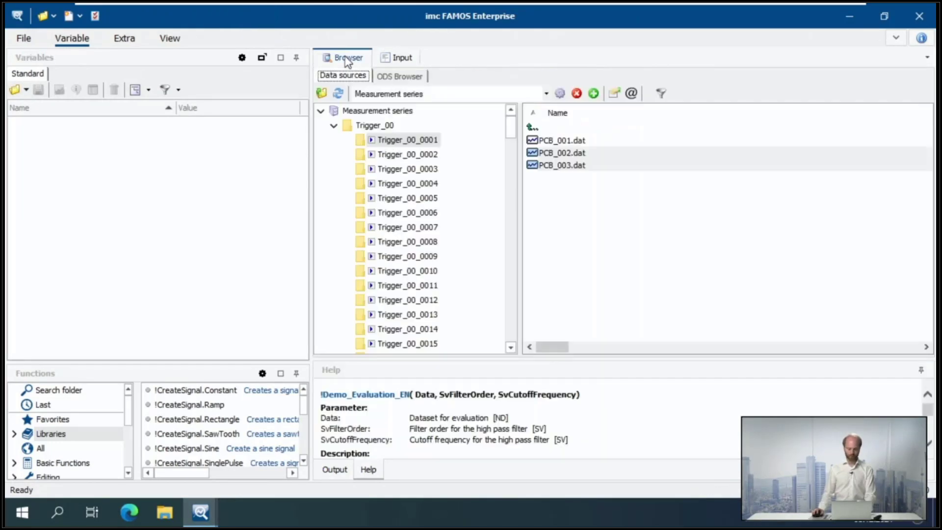
left_click(568, 140)
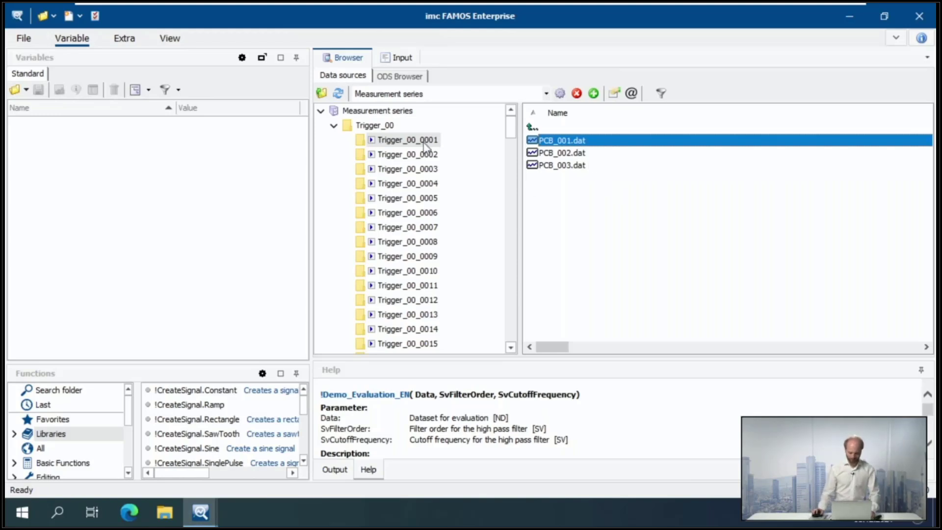
left_click(415, 153)
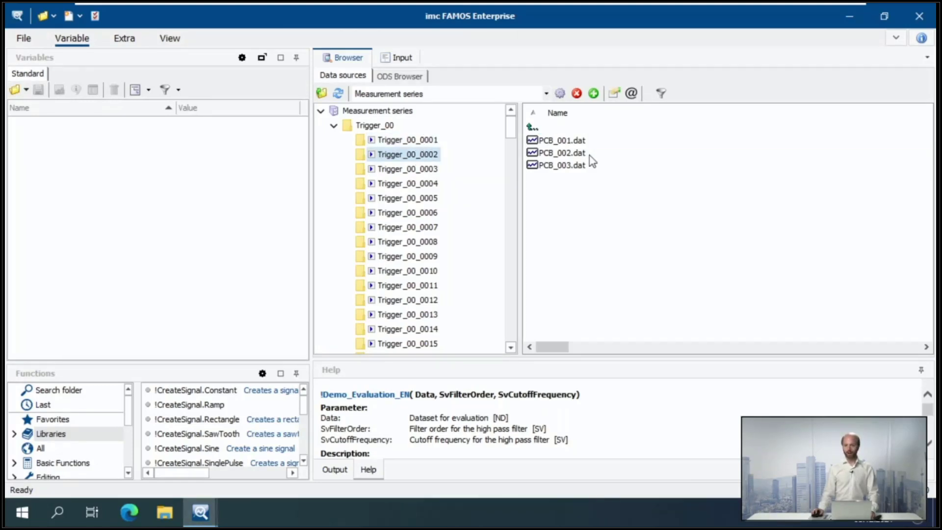
left_click(426, 170)
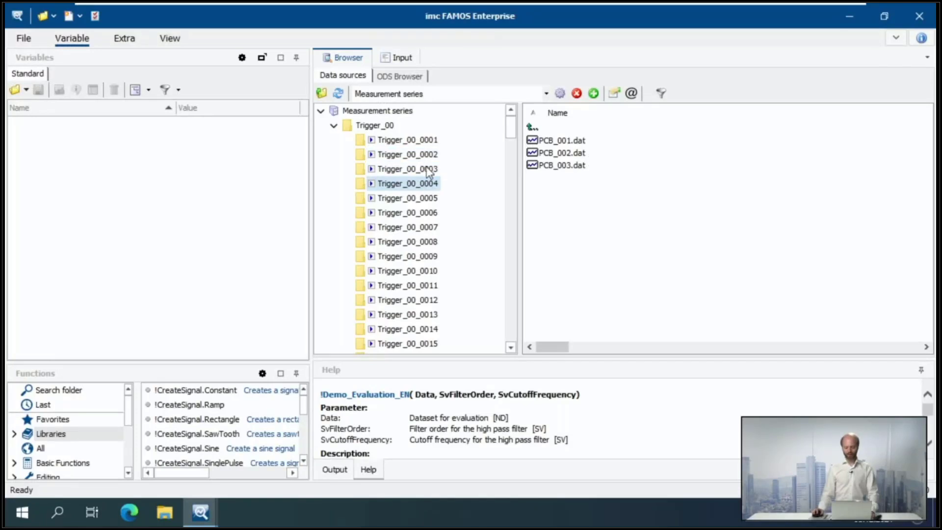
left_click(428, 183)
left_click(426, 141)
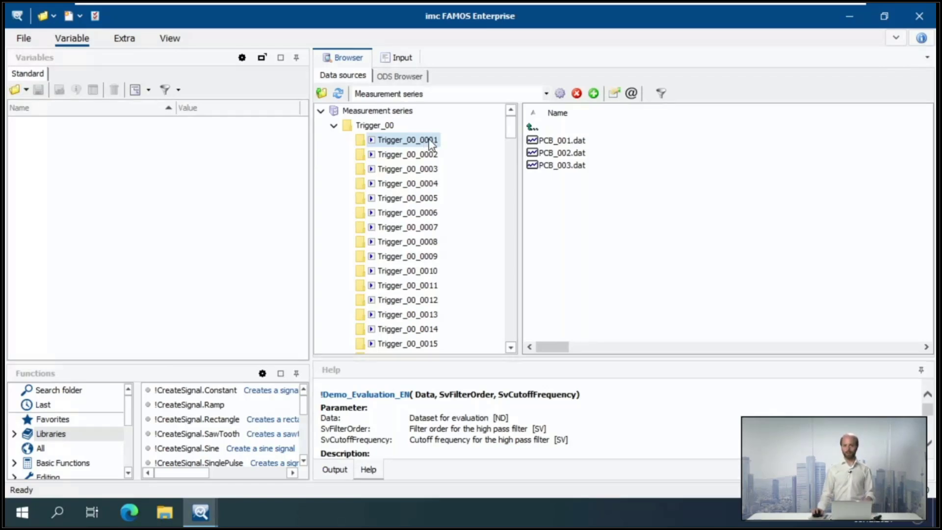
- Load measurements Trigger_00_0001 through Trigger_00_0007 as variables with the measurement name appended to each channel name
left_click(631, 94)
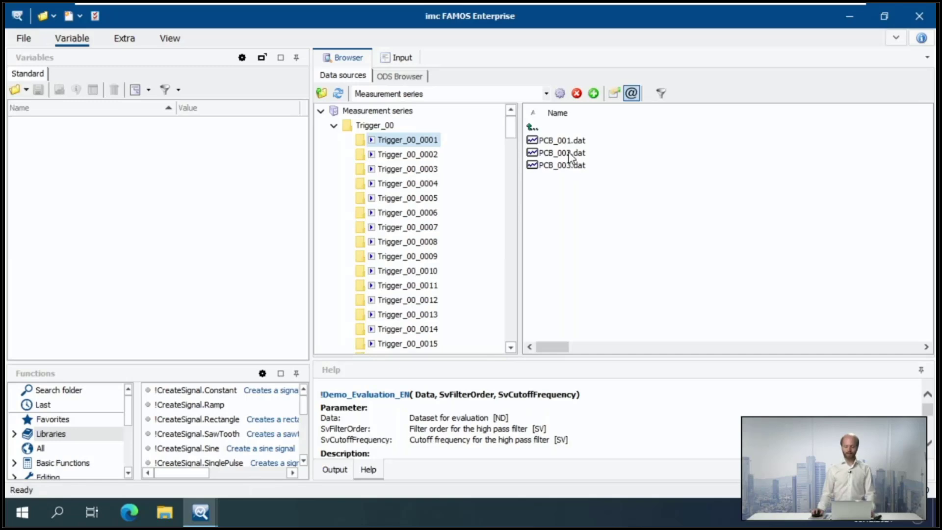
double_click(373, 142)
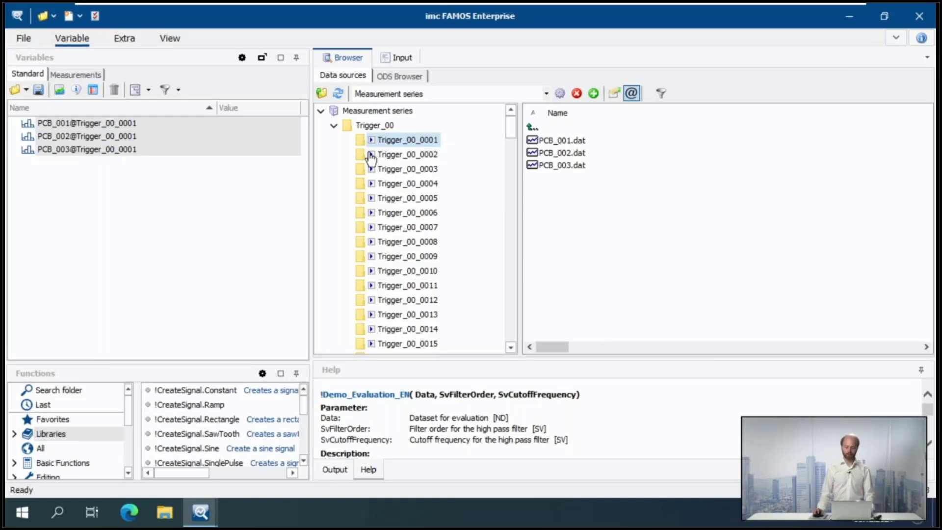
left_click(389, 158)
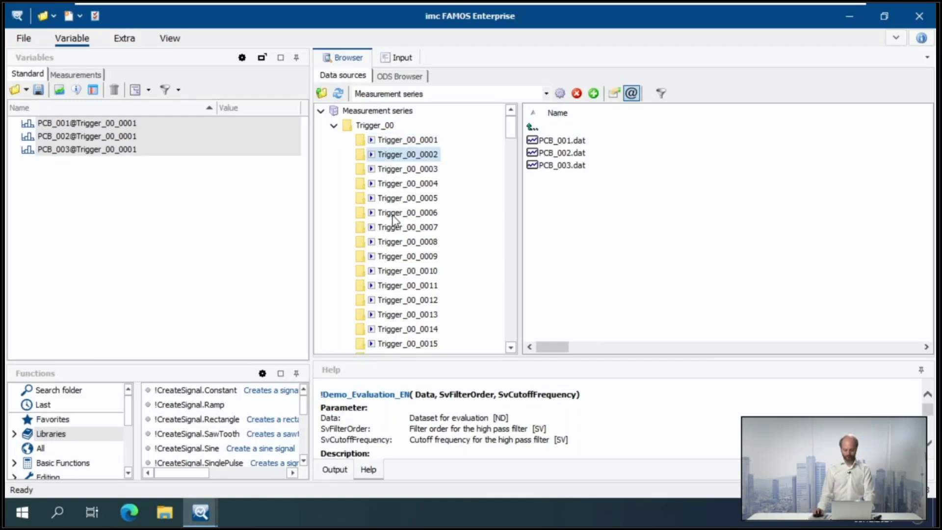
left_click(395, 227, "shift")
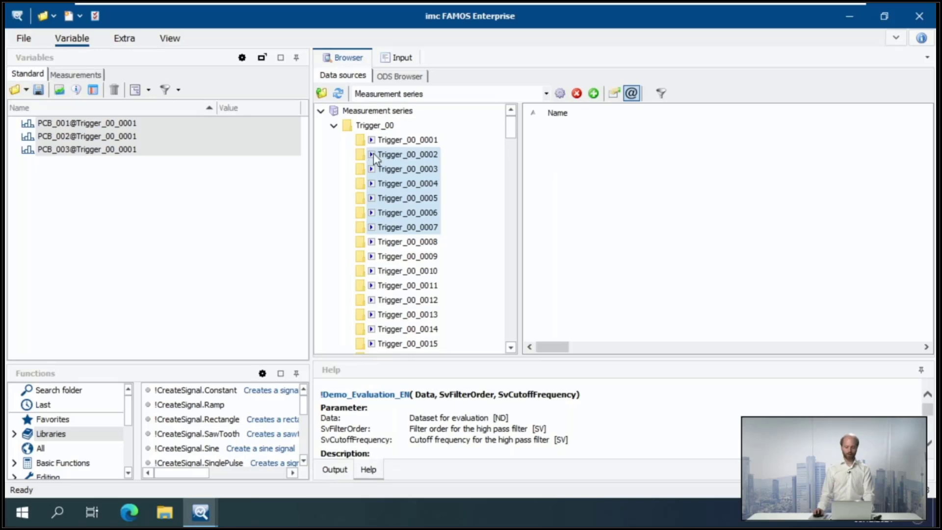
left_click_drag(373, 153, 131, 178)
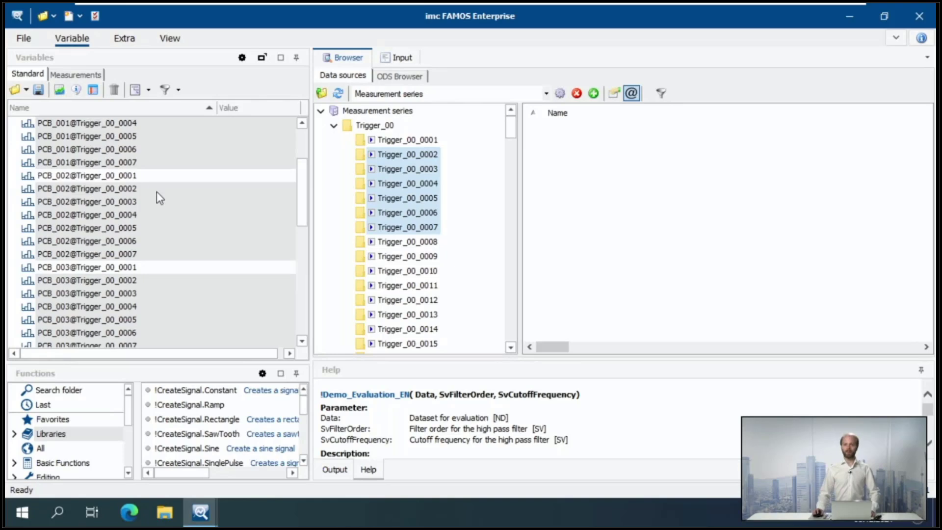
- Show the loaded variables grouped by measurement, and plot channel PCB_001 of Trigger_00_0001 in an enlarged curve window
left_click(81, 75)
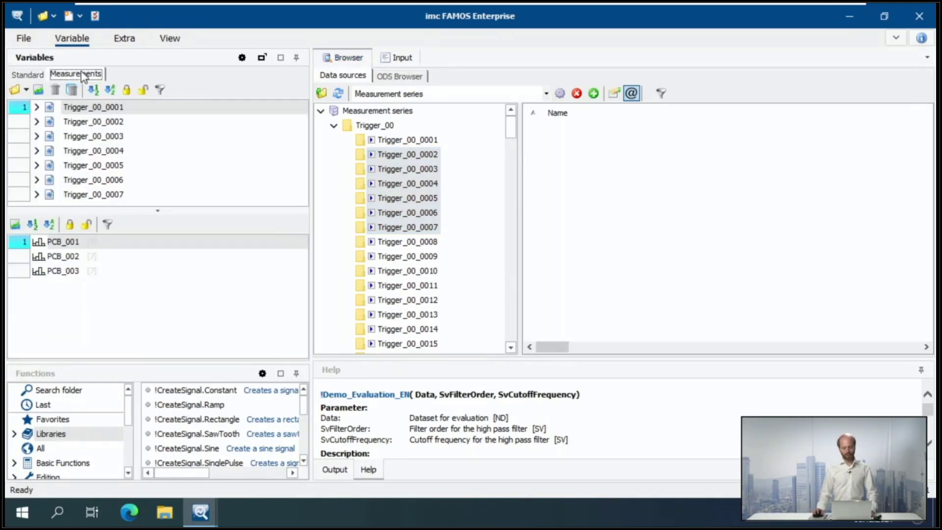
left_click_drag(209, 210, 209, 238)
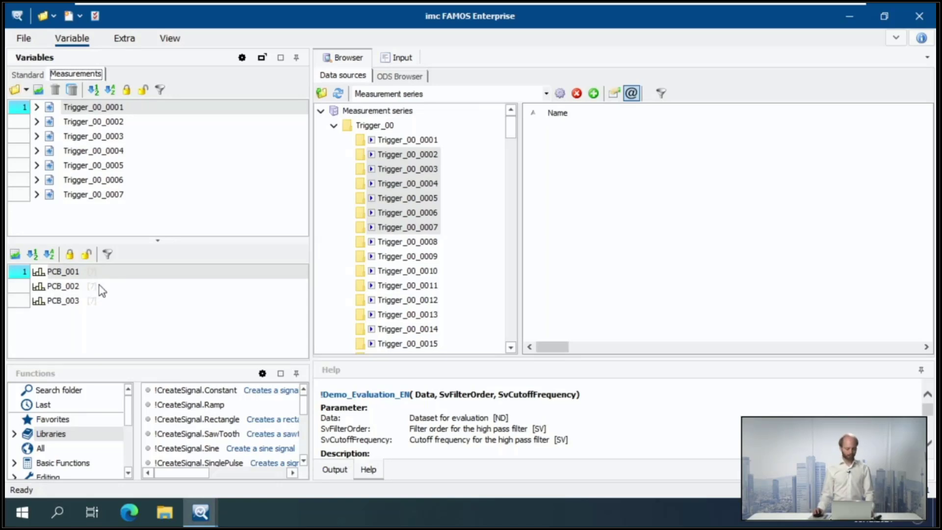
left_click(68, 273)
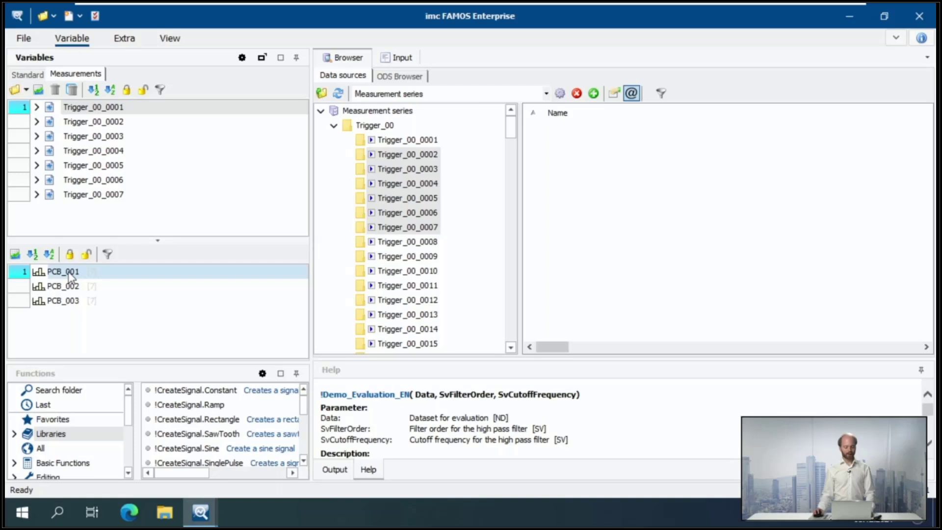
left_click(18, 252)
left_click_drag(717, 349, 352, 89)
left_click_drag(569, 234, 714, 401)
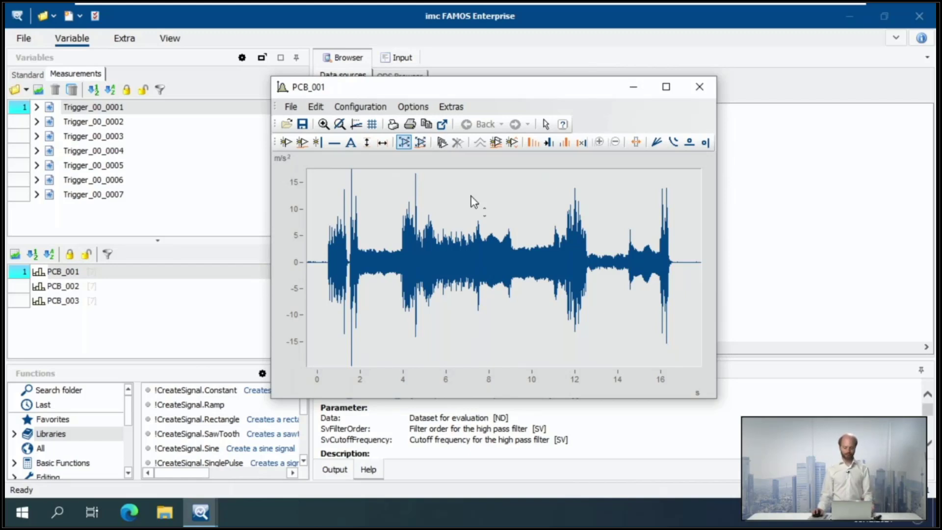
- Assign the plotted PCB_001 channel to measurement 1 instead of the fixed Trigger_00_0001 measurement
left_click(375, 106)
left_click(390, 138)
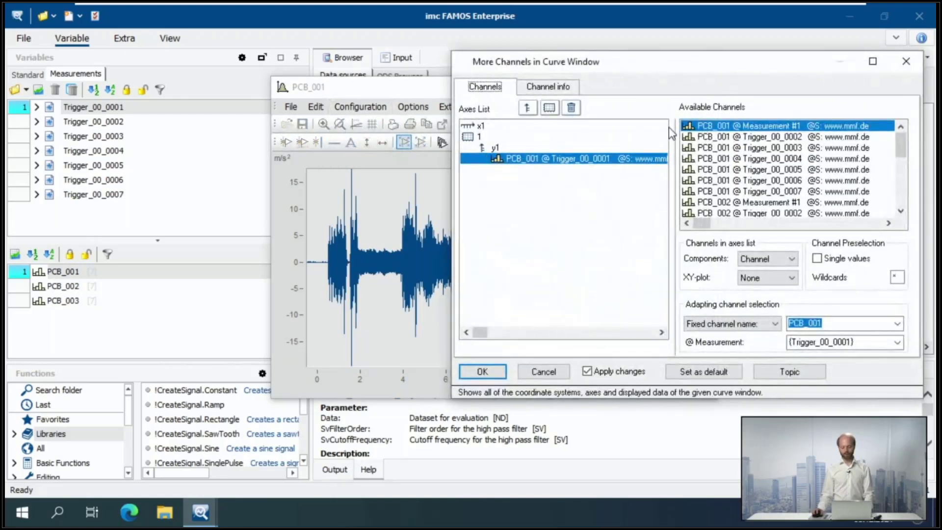
left_click_drag(701, 67, 726, 63)
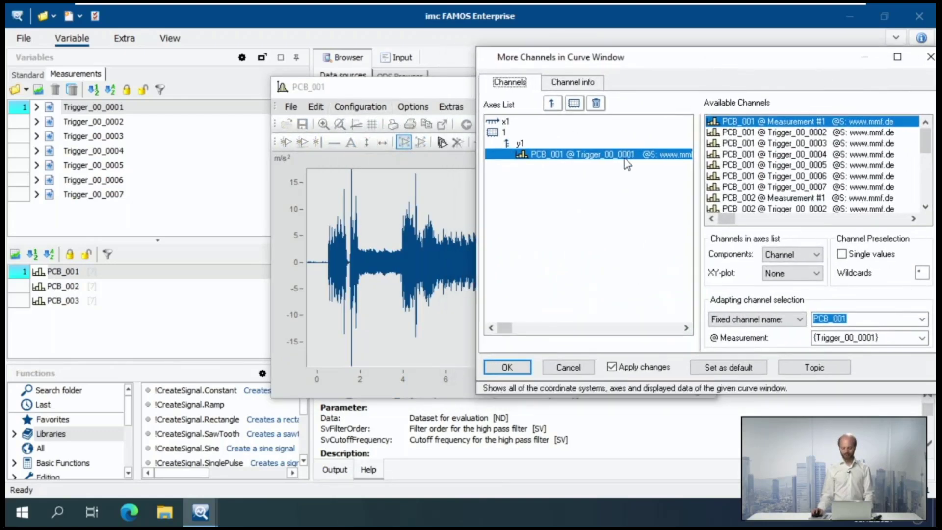
left_click(622, 155)
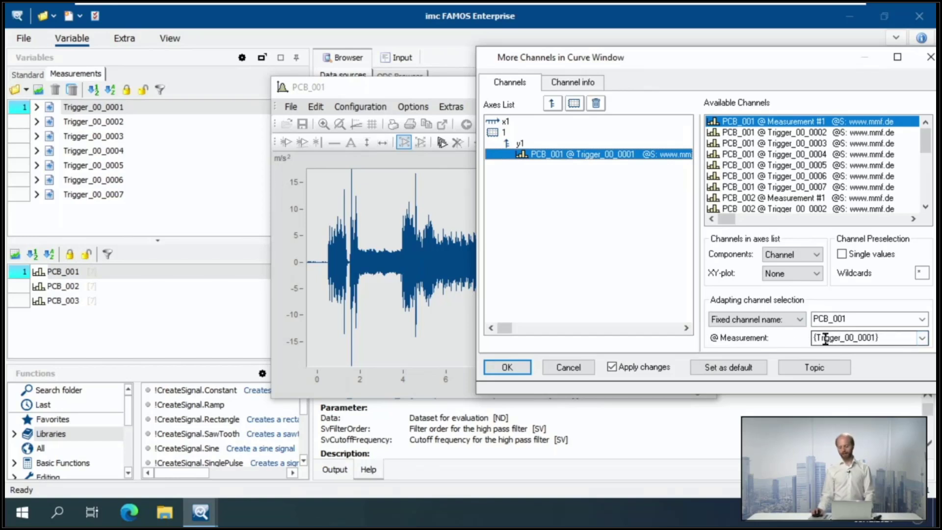
left_click(922, 338)
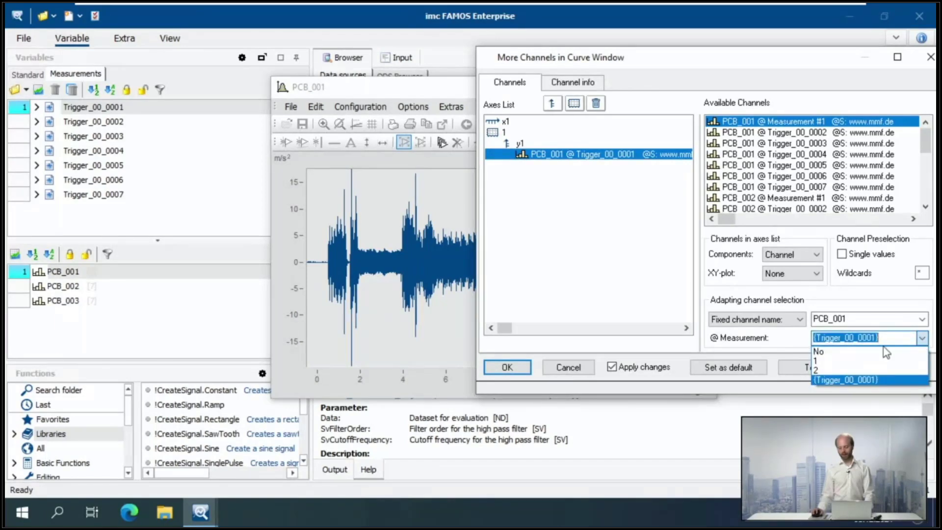
left_click(834, 361)
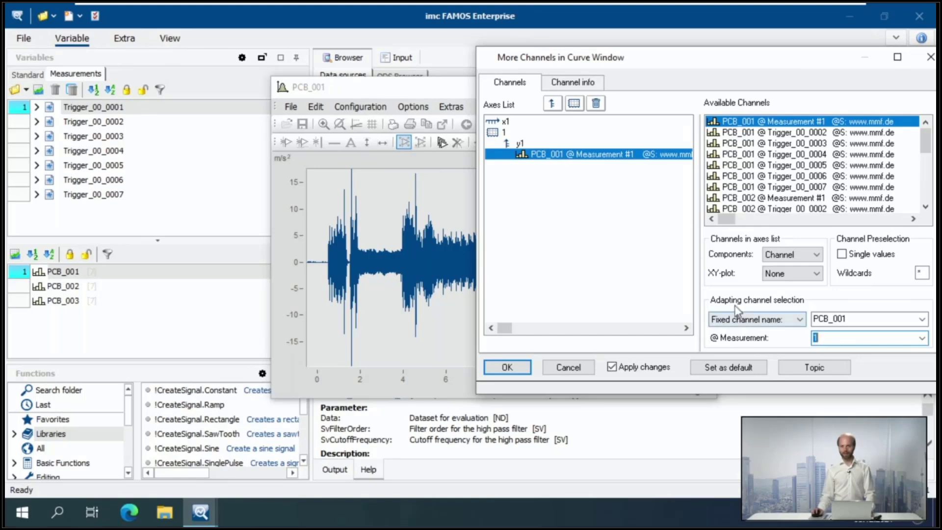
left_click(505, 367)
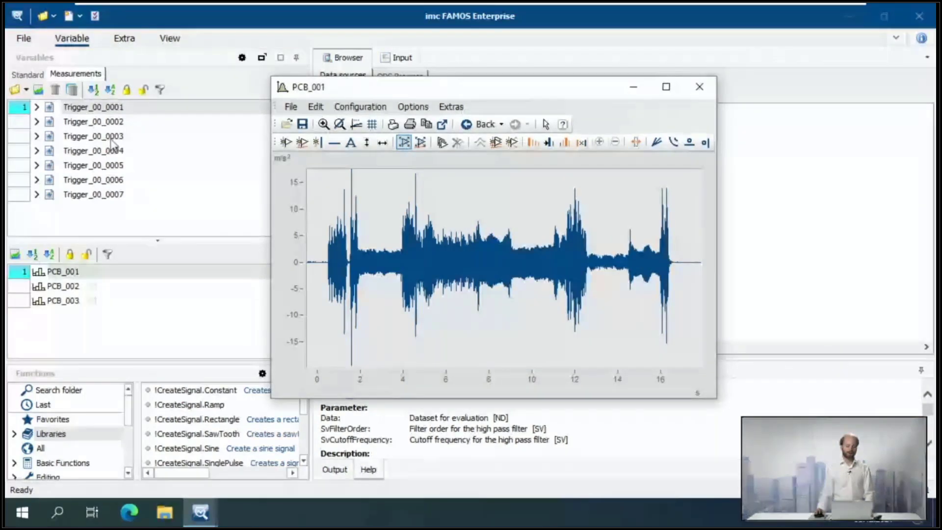
- View the PCB_001 curve for Trigger_00_0002 through Trigger_00_0005 one after another, and return to Trigger_00_0002
left_click(98, 123)
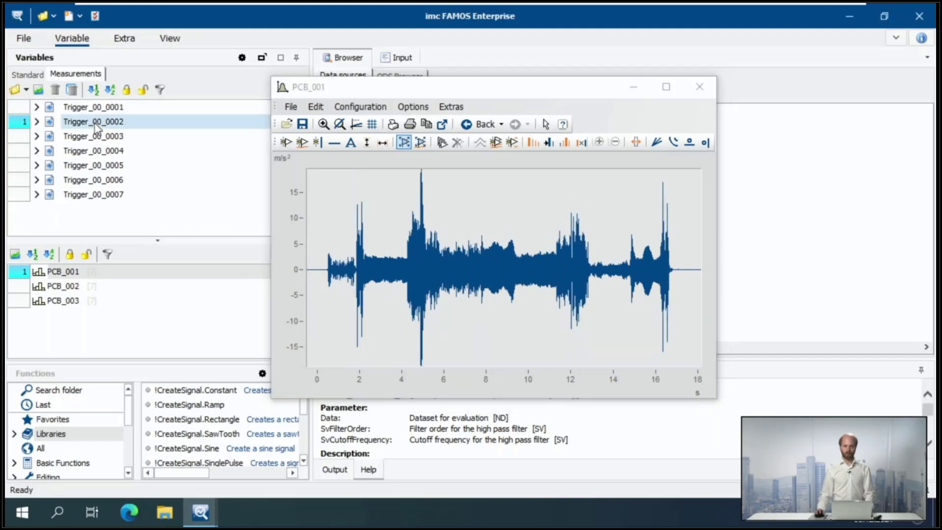
left_click(100, 138)
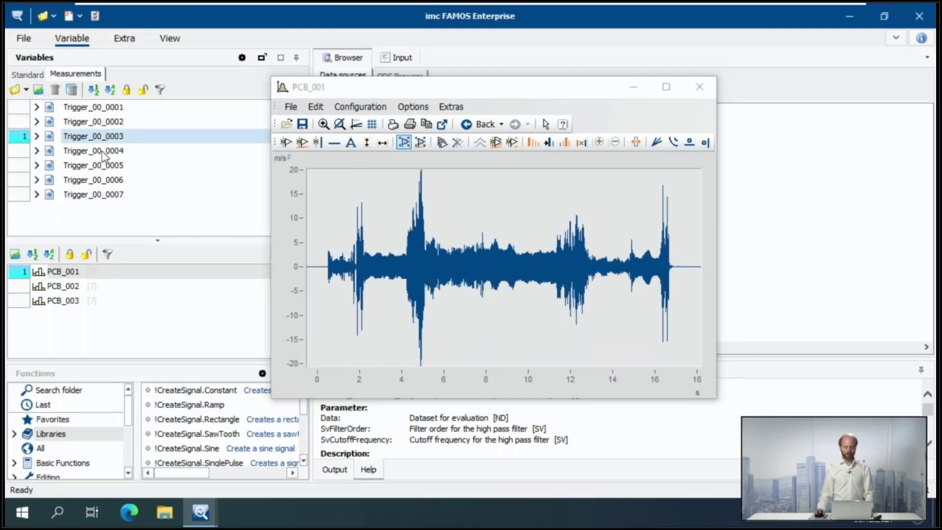
left_click(103, 152)
left_click(103, 167)
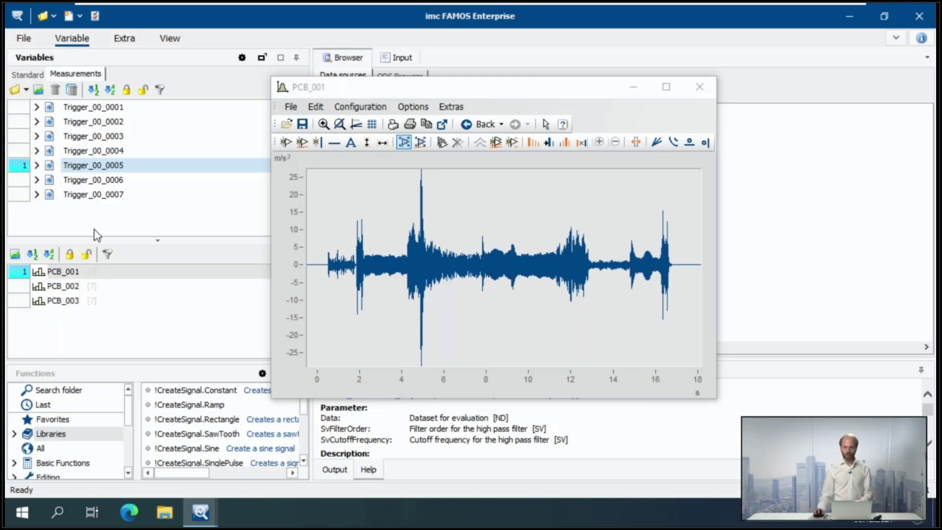
left_click(103, 122)
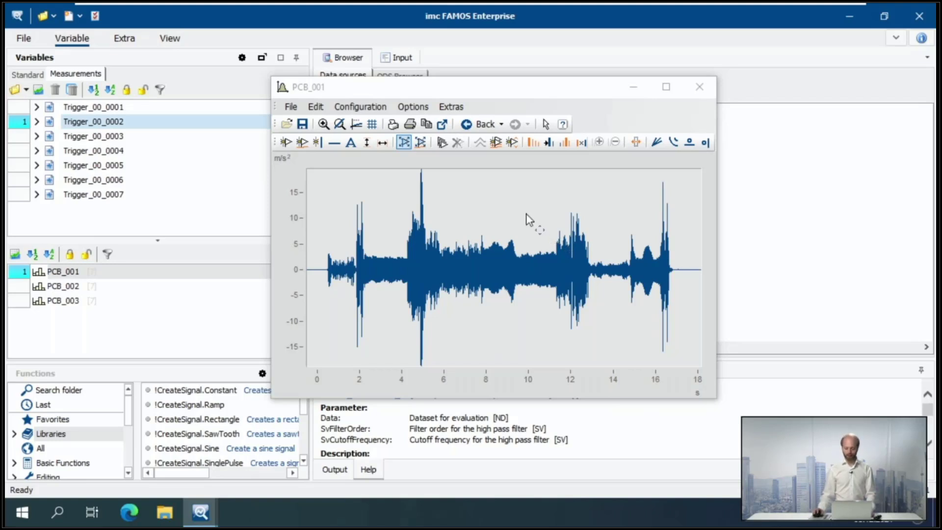
- Add a second PCB_001 curve assigned to measurement 2 on the y1 axis, and overlay Trigger_00_0003 on Trigger_00_0002
right_click(489, 203)
left_click(522, 225)
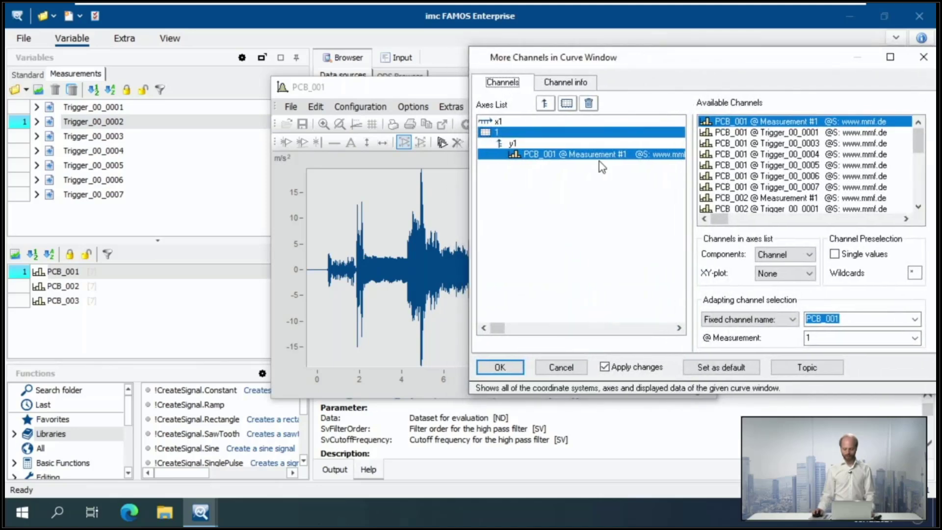
left_click(598, 159)
left_click_drag(590, 160, 588, 197)
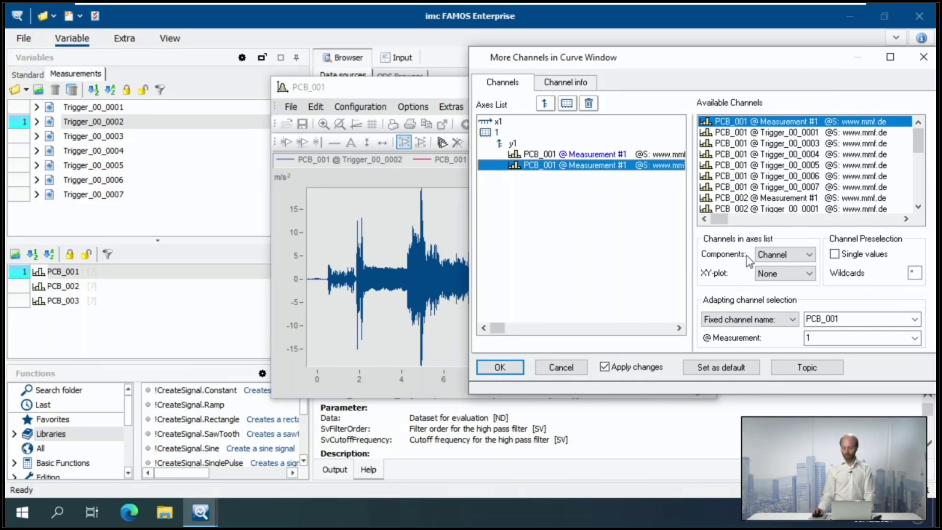
left_click(914, 337)
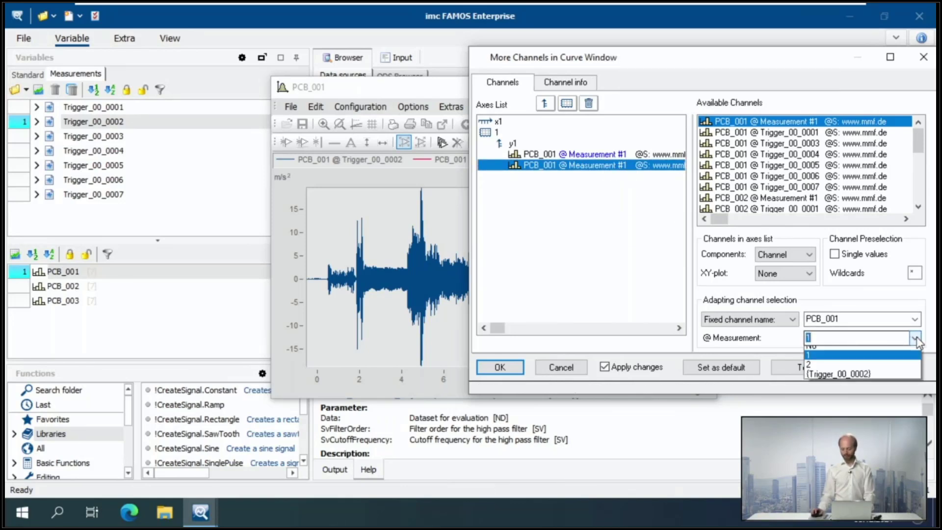
left_click(814, 370)
left_click(499, 367)
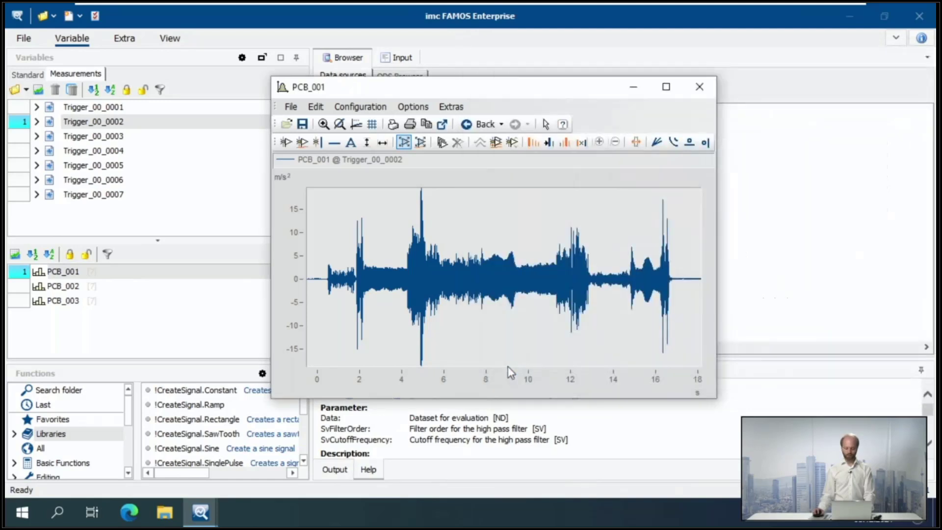
left_click(79, 136, "ctrl")
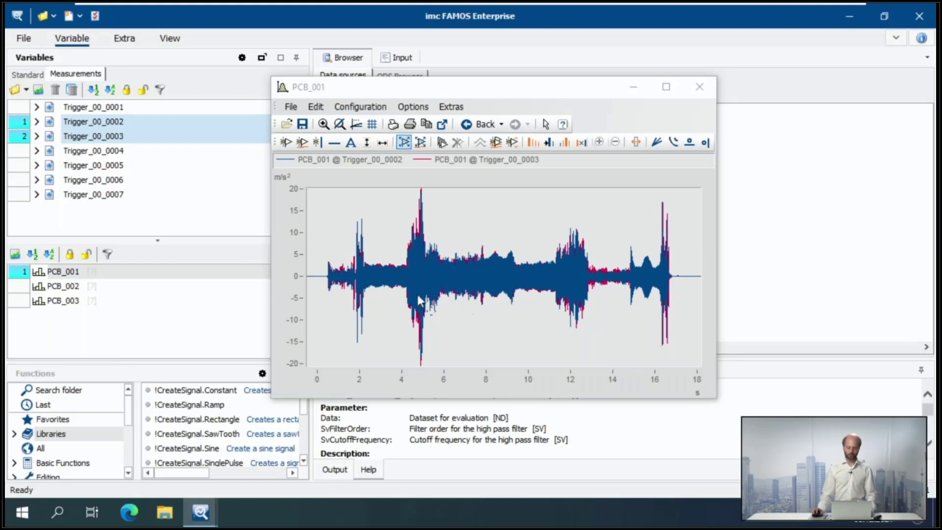
- Lock Trigger_00_0001 as measurement 1, and select Trigger_00_0002 as measurement 2 for comparison in the PCB_001 plot
left_click(108, 106)
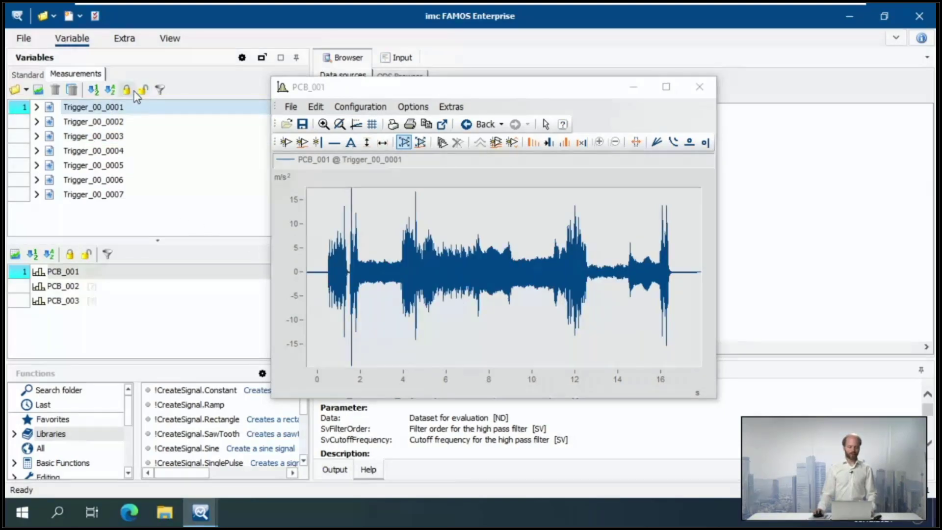
left_click(126, 90)
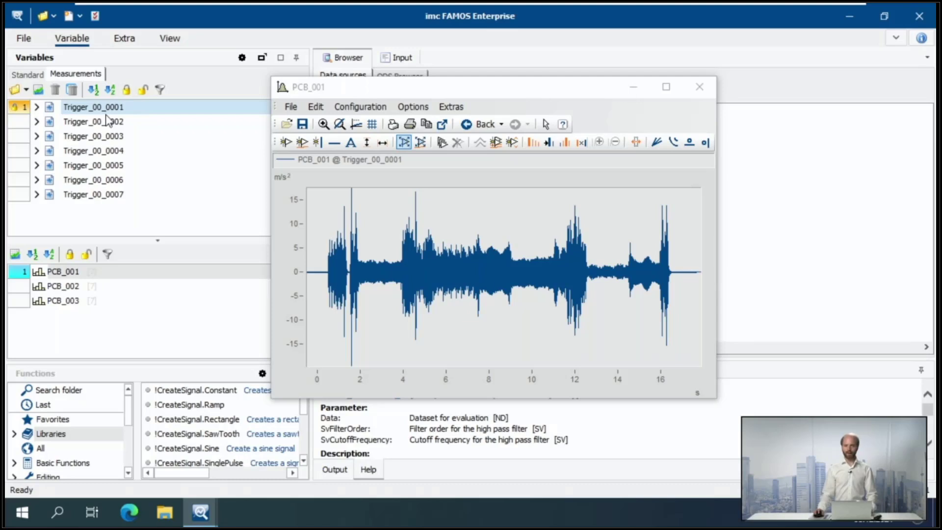
left_click(112, 127)
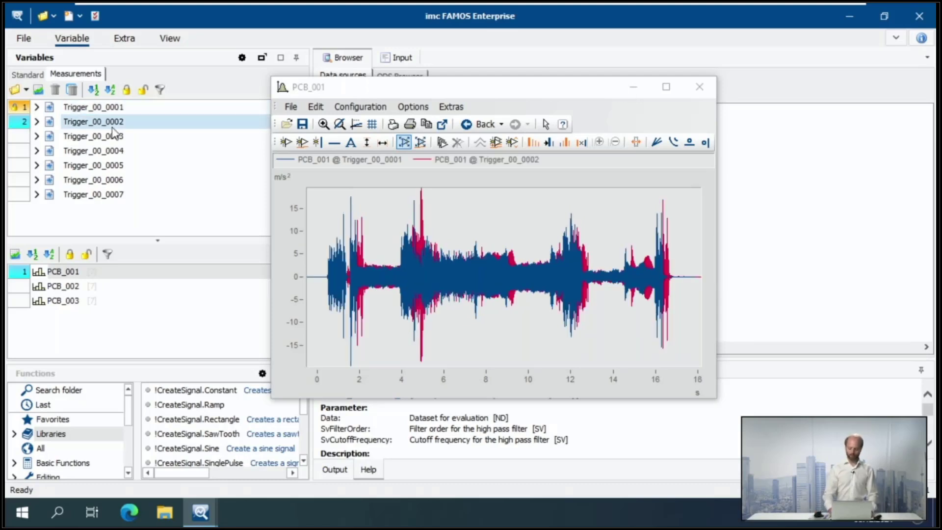
- Compare further triggers with the locked Trigger_00_0001 by stepping measurement 2 down the list and back to Trigger_00_0003
key("Down")
key("Down")
key("Down")
key("Down")
key("Down")
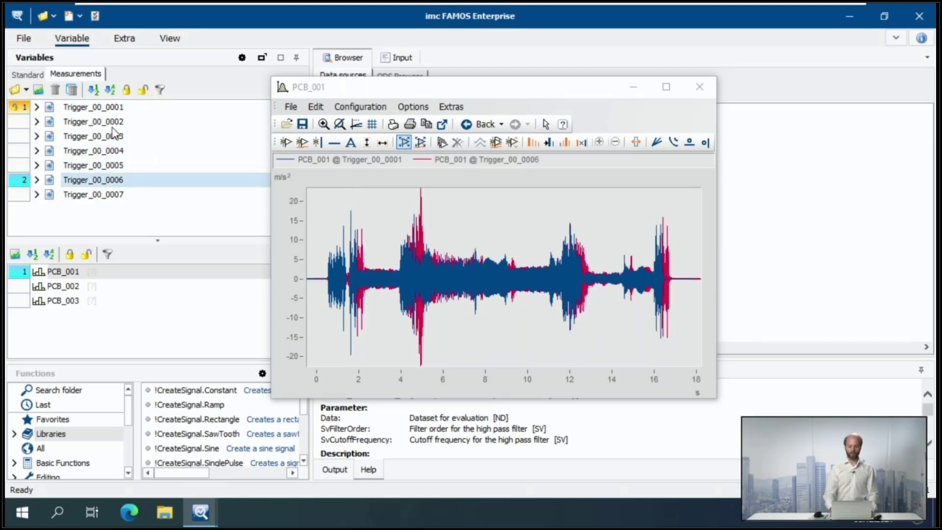
key("Up")
key("Up")
key("Up")
key("Up")
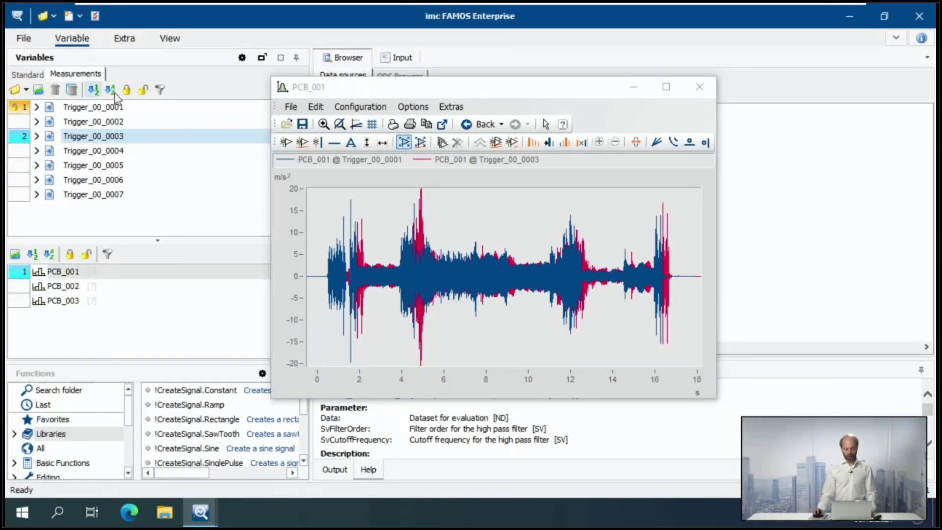
- Make Trigger_00_0001 the only selected measurement, and add PCB_002 and PCB_003 in separate coordinate systems below PCB_001
left_click(119, 105)
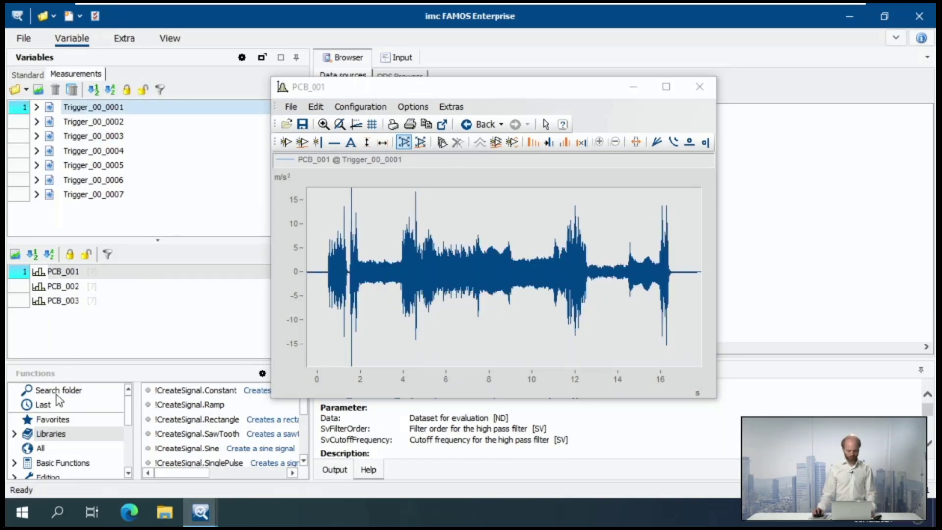
left_click(62, 290)
left_click_drag(62, 294, 431, 375)
left_click_drag(74, 305, 396, 379)
- View the three stacked PCB channels for other measurements including Trigger_00_0002, and return to Trigger_00_0001
left_click(81, 136)
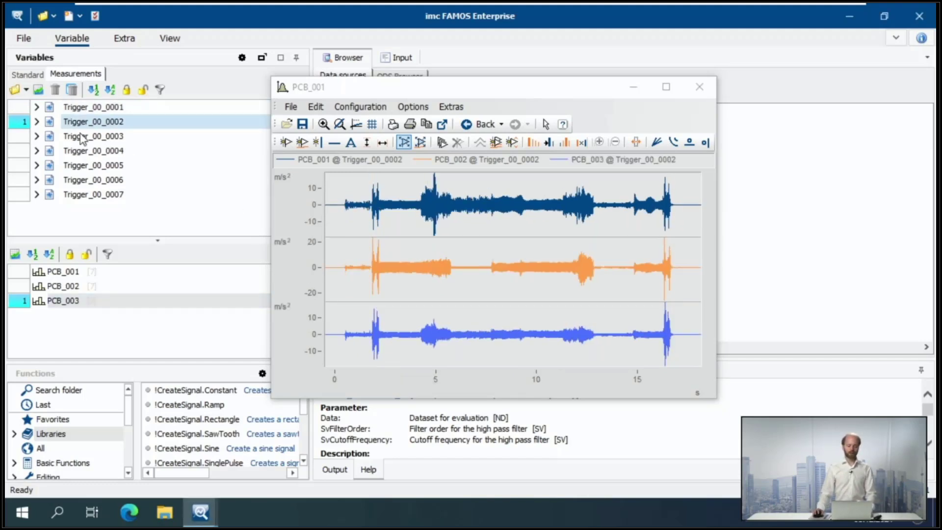
left_click(86, 153)
left_click(84, 124)
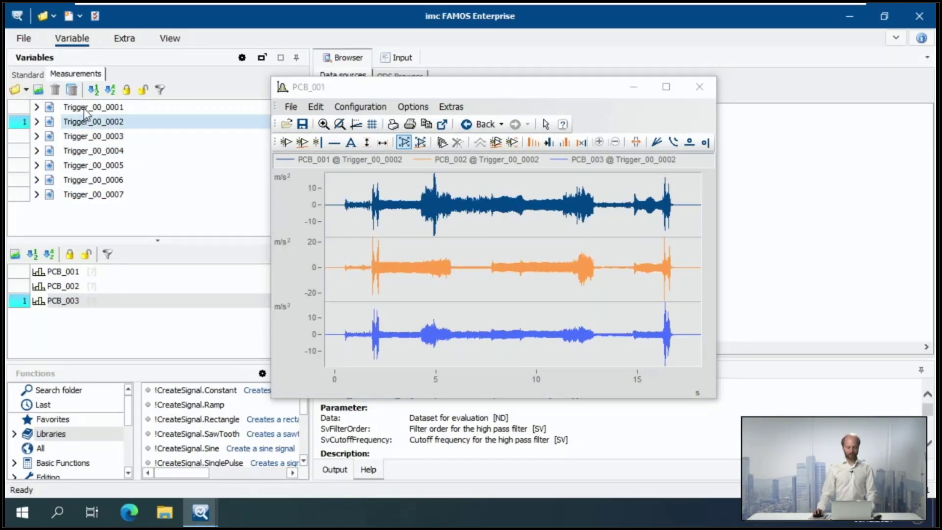
left_click(86, 109)
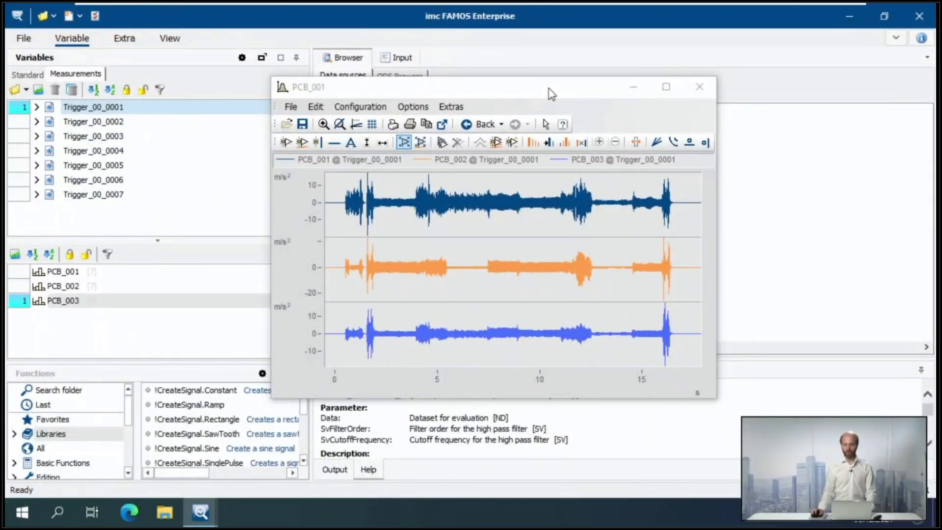
- Minimize the curve window and examine the FiltHP formulas and their PCB_001 input parameter in the sequence input
left_click(632, 87)
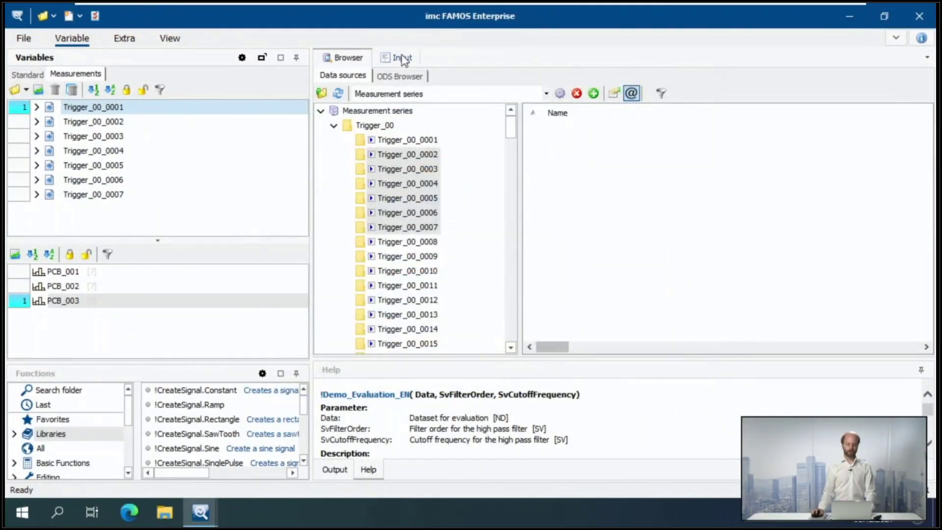
left_click(401, 57)
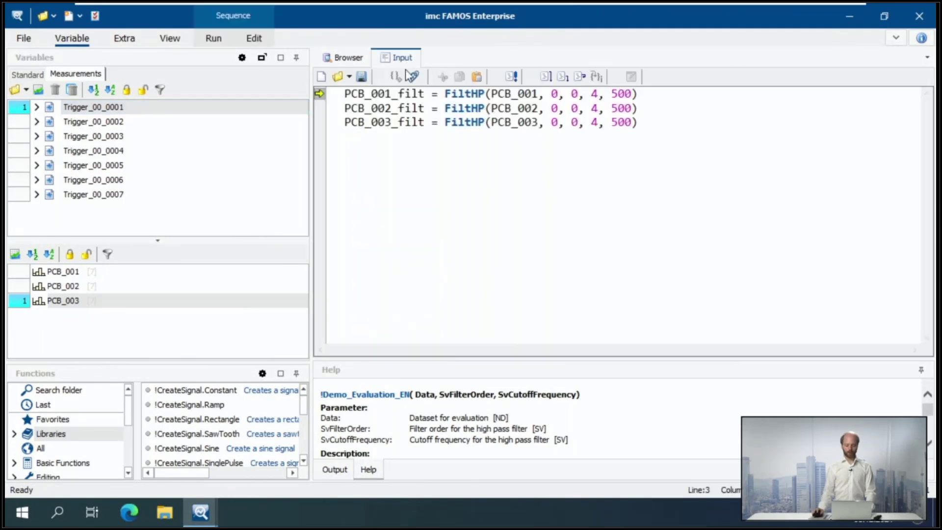
left_click_drag(638, 94, 558, 93)
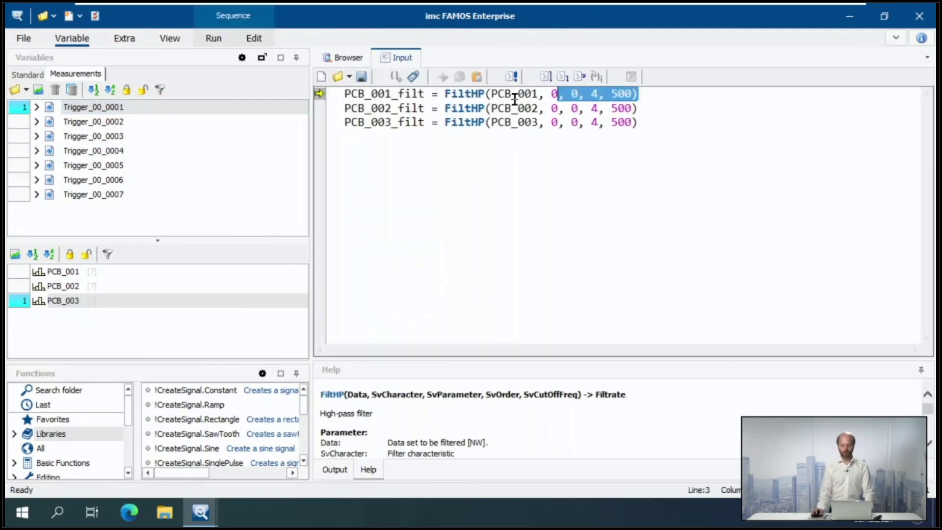
left_click(330, 94)
key("shift+End")
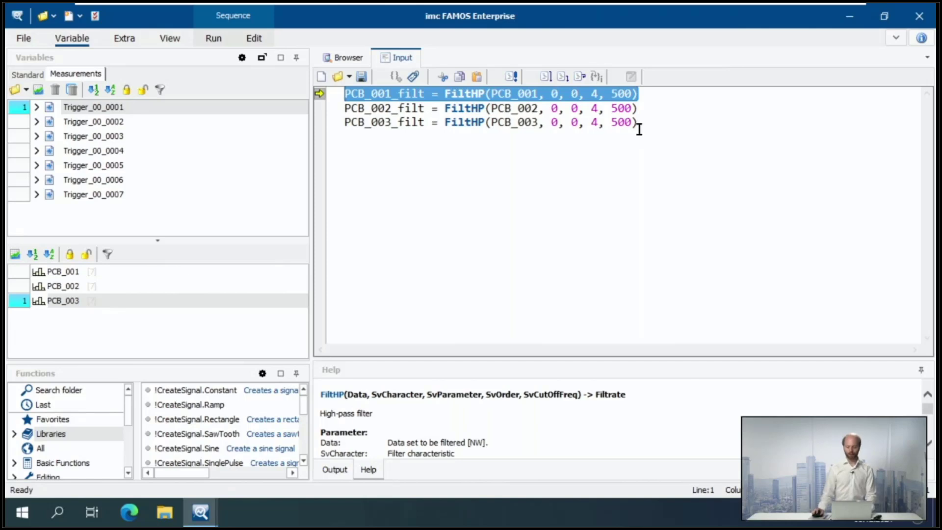
left_click(539, 93)
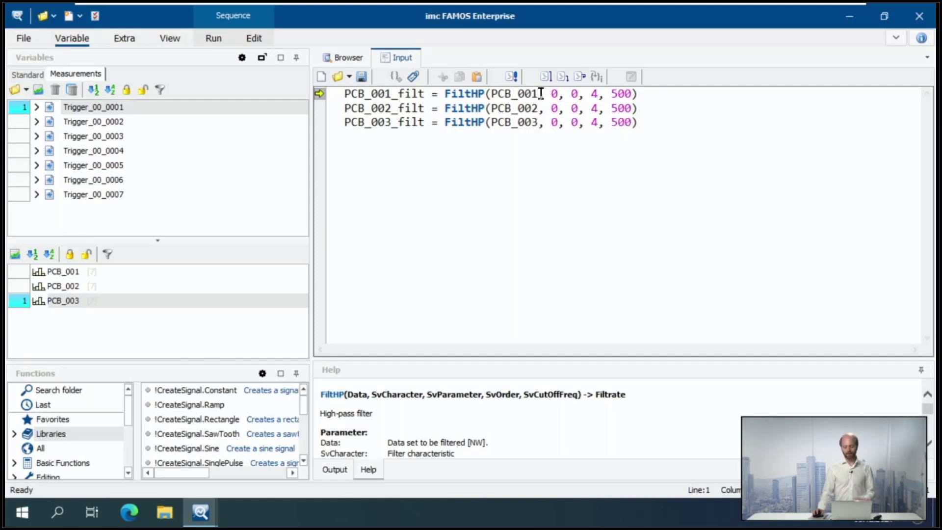
left_click_drag(538, 94, 490, 95)
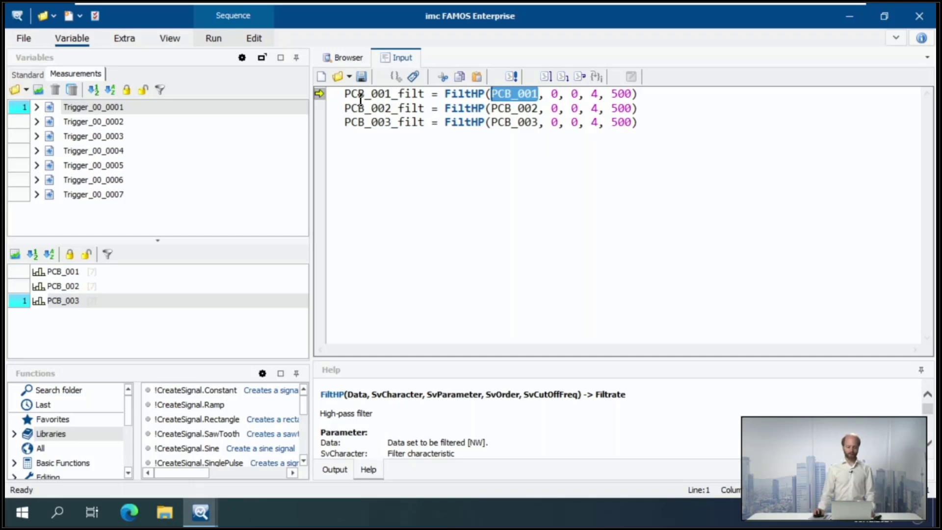
- Insert SelUseMeasurement(1) as a new first line above the three FiltHP formulas
left_click(346, 93)
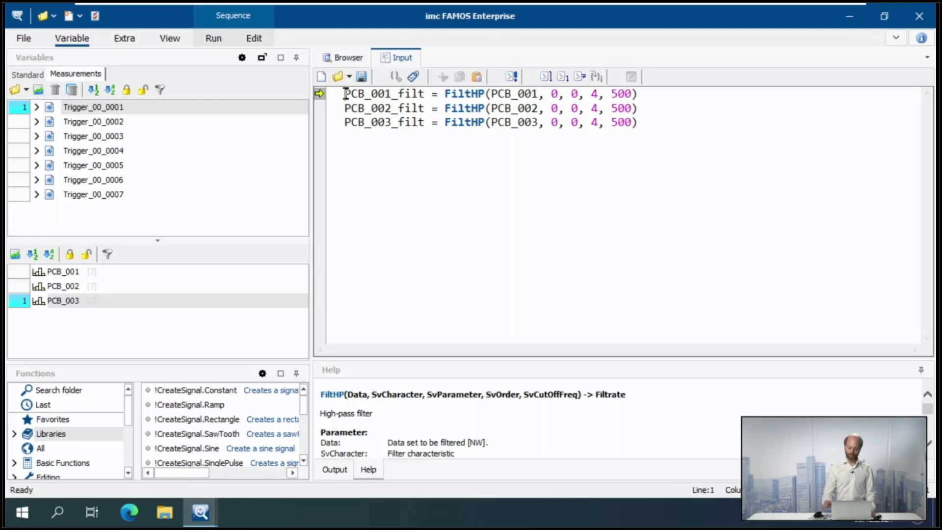
key("Return")
left_click(346, 94)
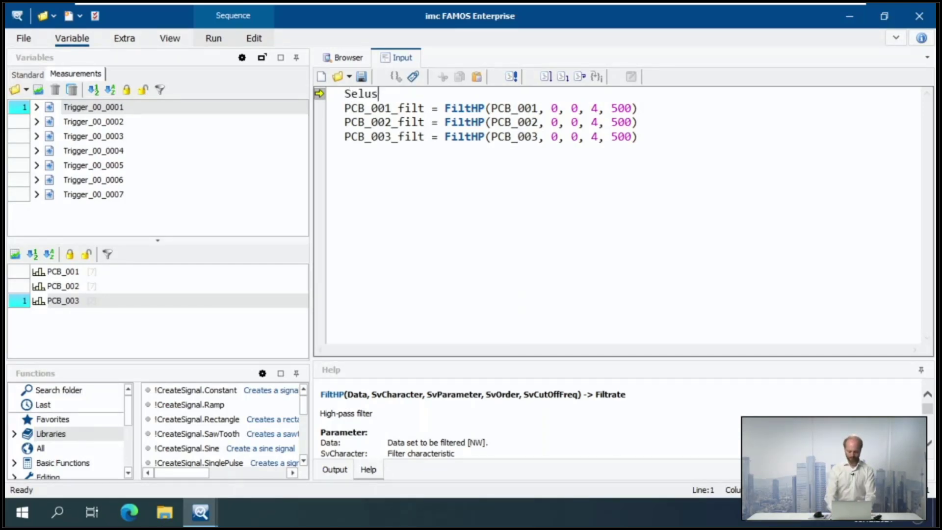
type("Seluse")
type("(1")
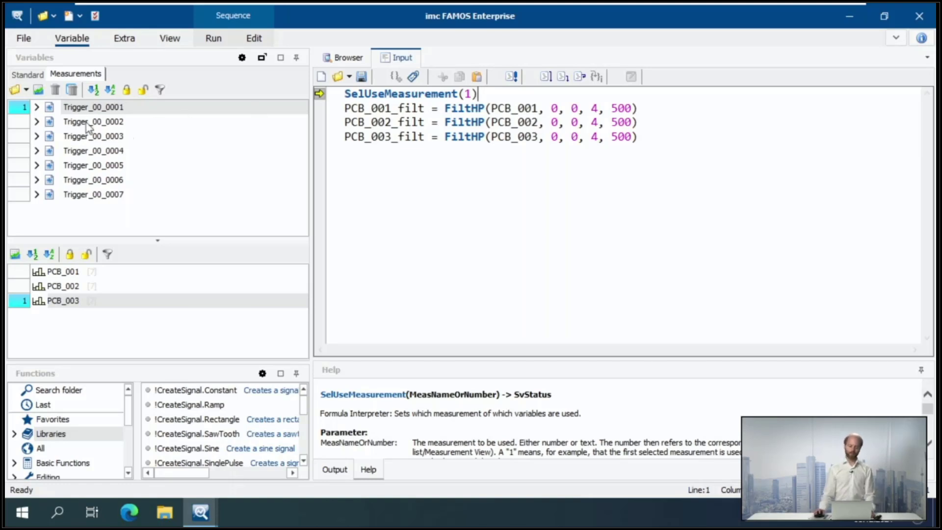
left_click(22, 106)
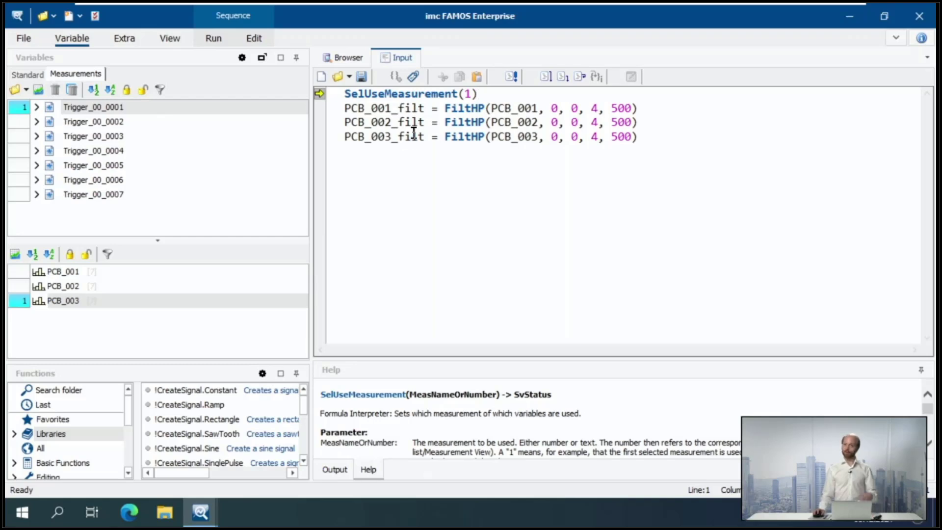
- Append @ to the result names PCB_001_filt, PCB_002_filt and PCB_003_filt in the sequence
left_click(424, 107)
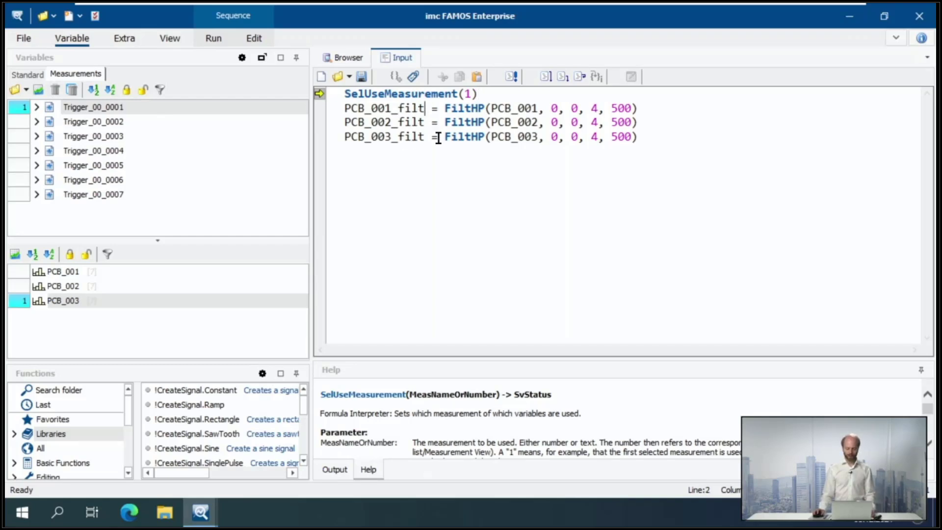
type("@")
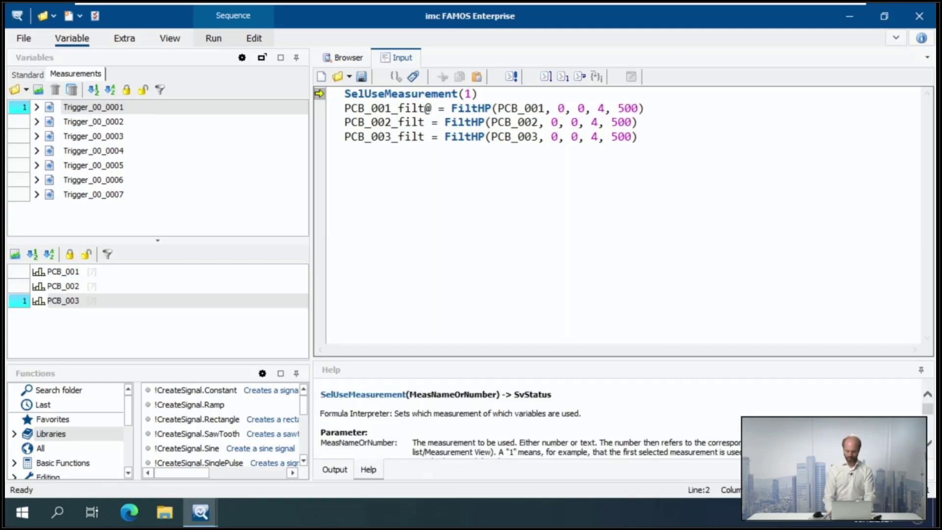
type("@")
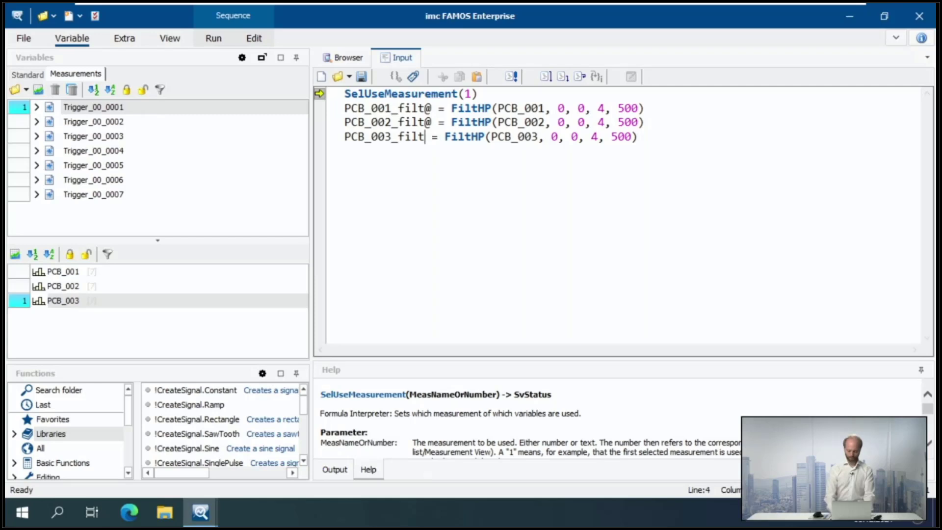
type("@")
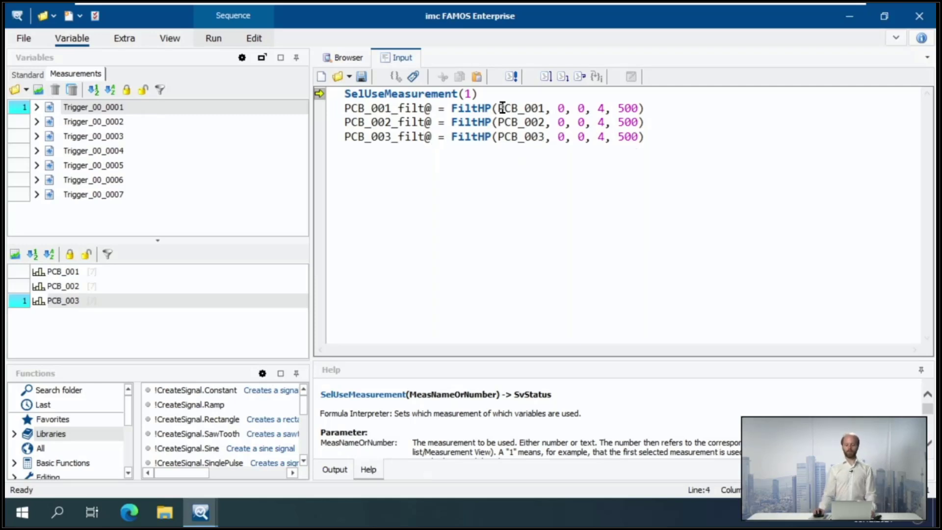
- Run the filter sequence for Trigger_00_0001, and run it again with Trigger_00_0002 as measurement 1
left_click(515, 76)
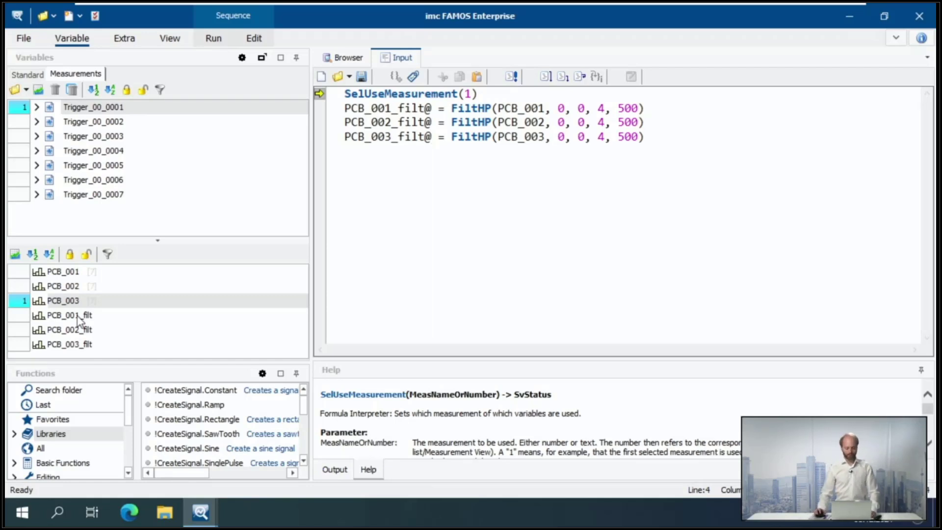
left_click(100, 122)
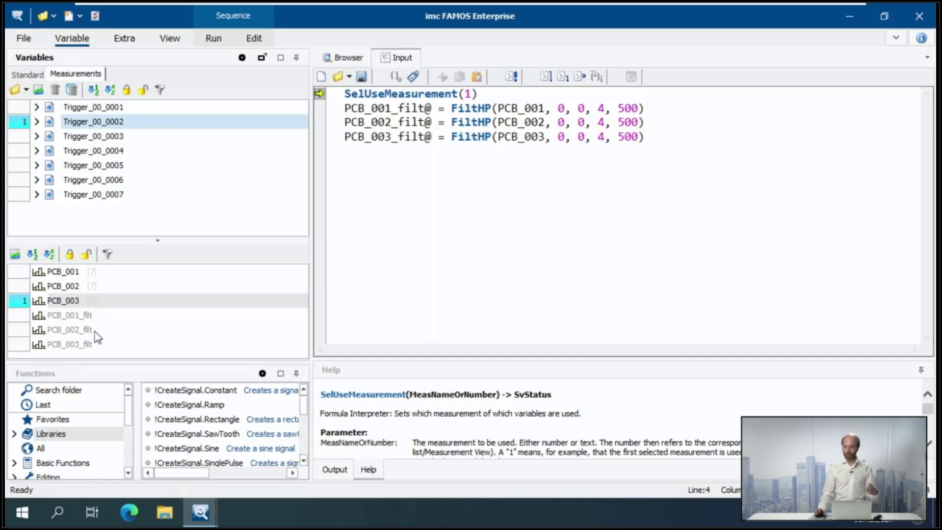
left_click(512, 77)
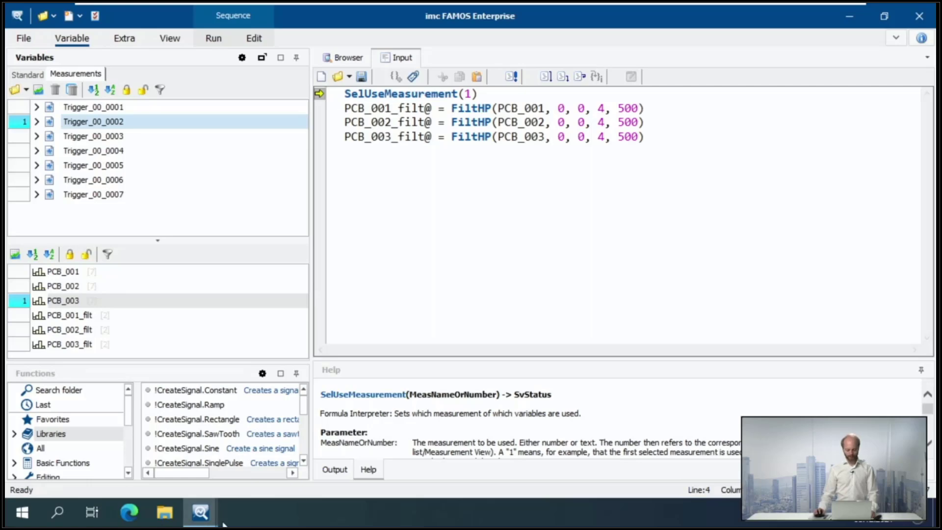
- Restore the PCB_001 curve window and add PCB_001_filt, PCB_002_filt and PCB_003_filt to the axes of their unfiltered channels
left_click(200, 512)
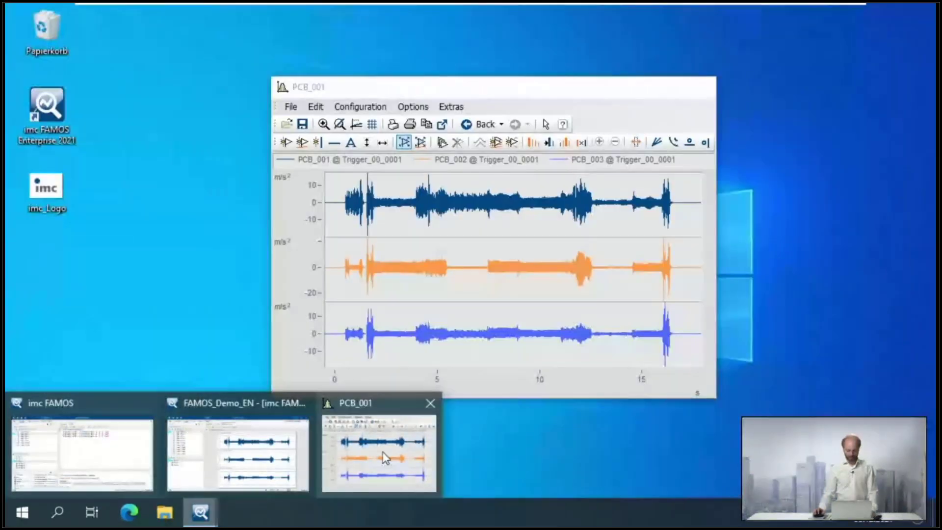
left_click(386, 457)
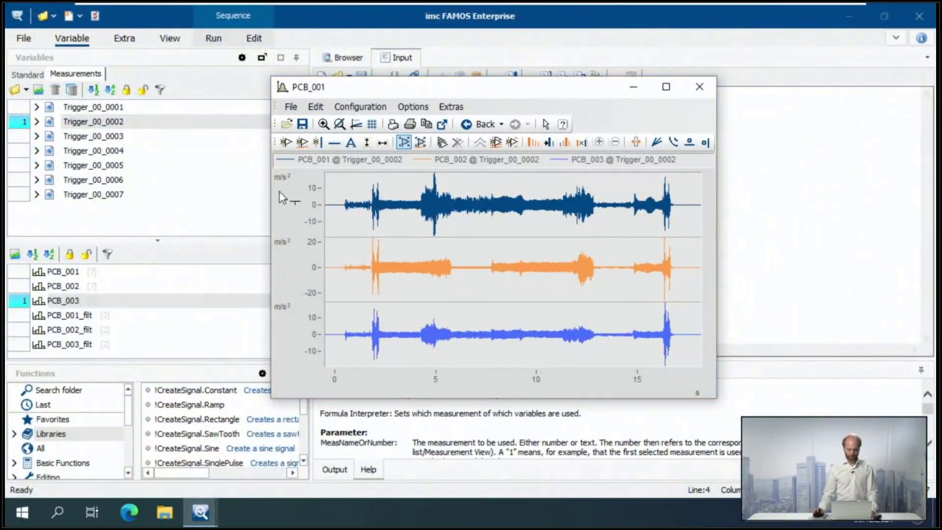
left_click(63, 316)
left_click_drag(76, 319, 314, 197)
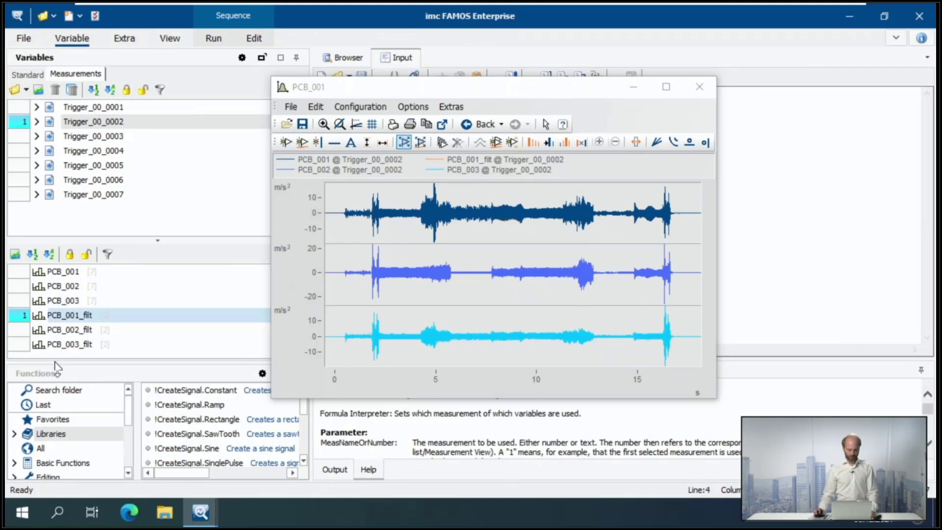
left_click(72, 333)
left_click_drag(229, 330, 317, 268)
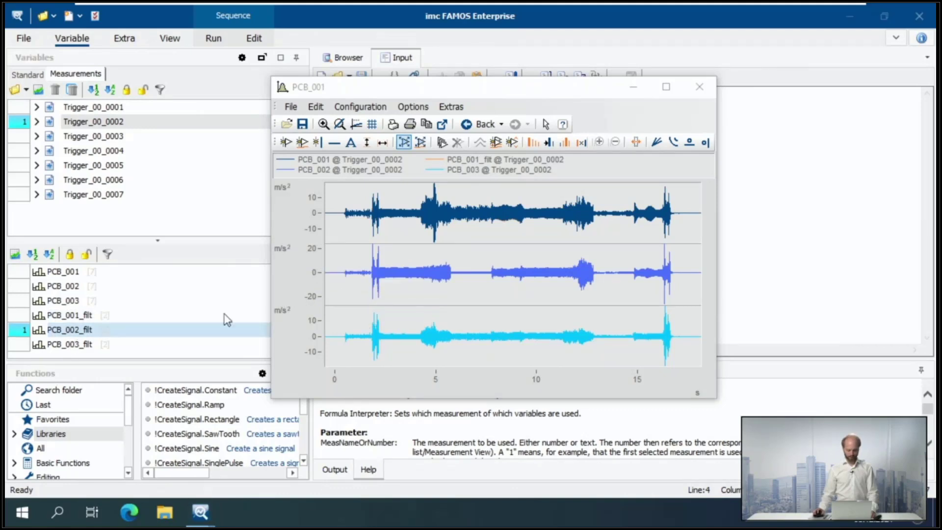
left_click(79, 345)
left_click_drag(83, 349, 311, 332)
- Delete the PCB_001 @ Measurement #2 entry from the curve window's y1 axis
right_click(496, 244)
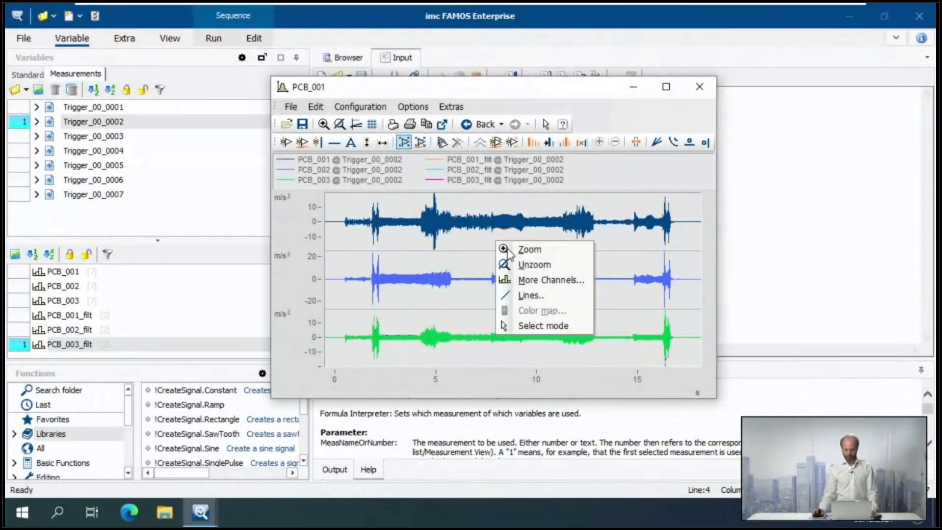
left_click(548, 281)
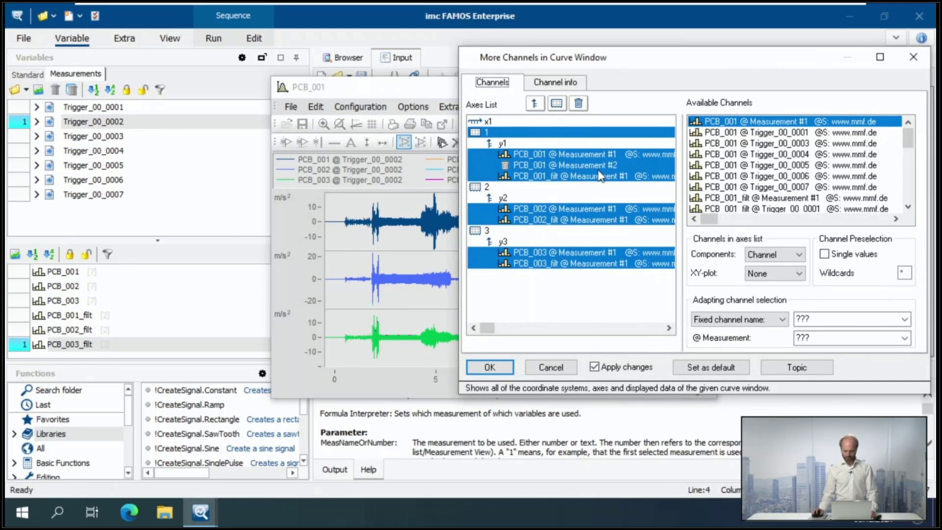
left_click(599, 166)
left_click(578, 103)
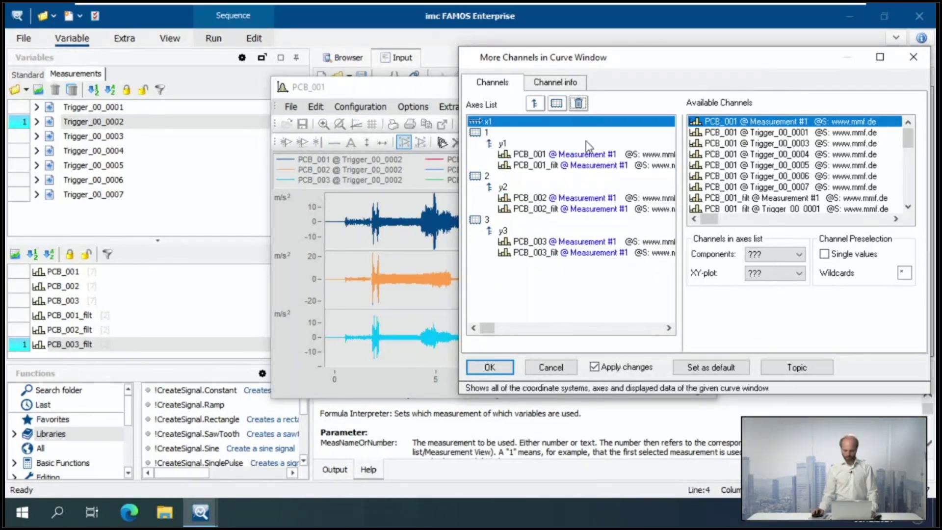
- Reorder the channels on y1, y2 and y3 so each filtered channel is listed before its unfiltered one, and apply
left_click_drag(571, 166, 543, 153)
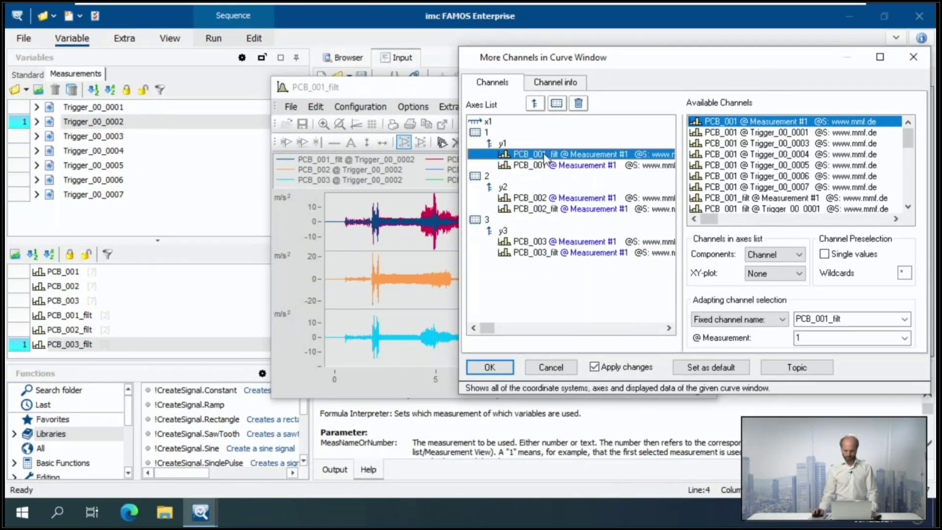
left_click_drag(563, 213, 545, 196)
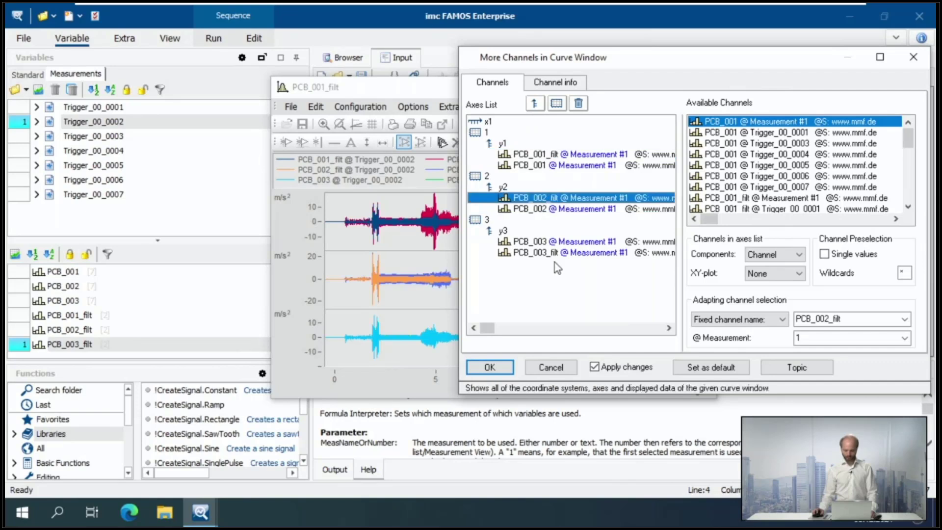
left_click(554, 252)
left_click_drag(554, 259, 544, 242)
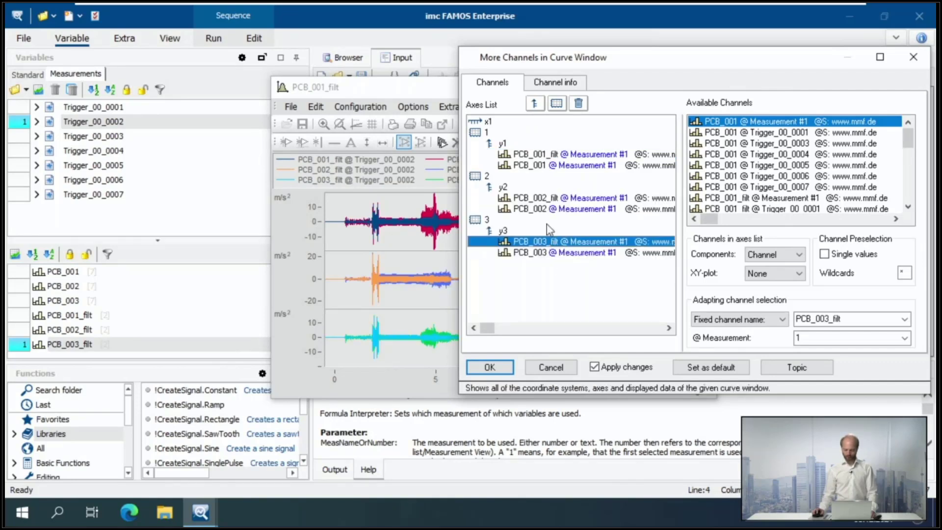
left_click(486, 366)
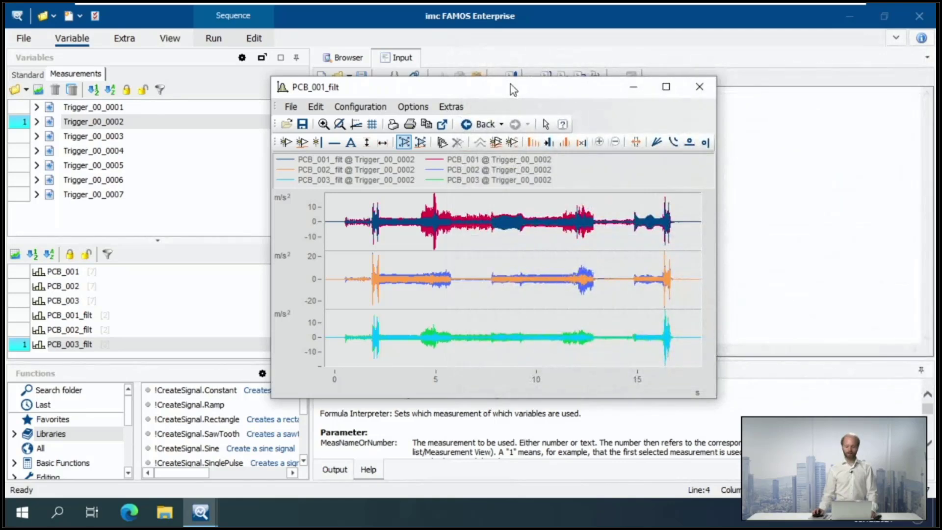
- Move the curve window slightly up and show the filtered and unfiltered channels for Trigger_00_0001
left_click_drag(510, 83, 501, 72)
left_click(503, 131)
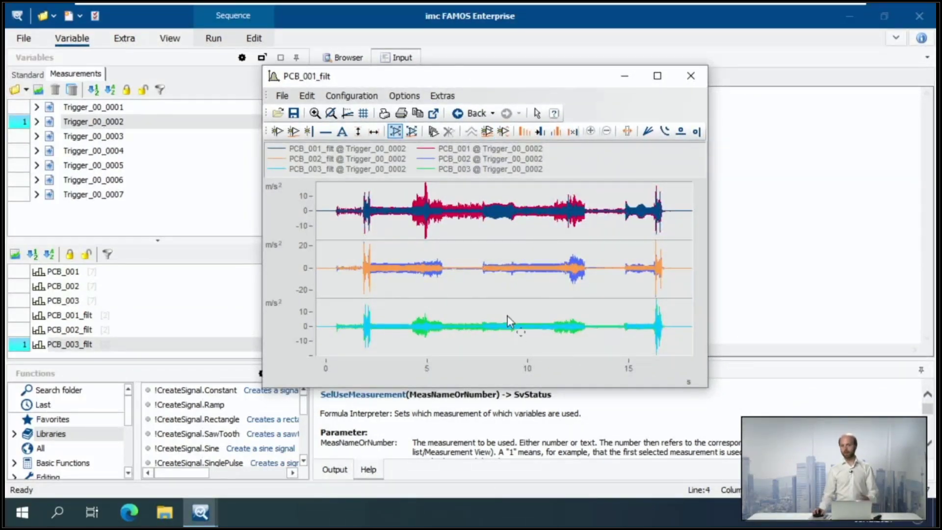
left_click(101, 105)
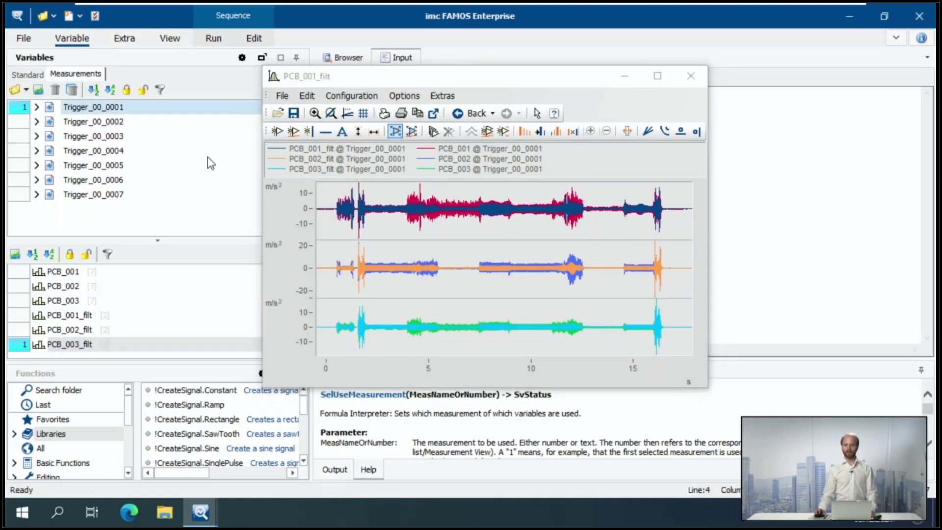